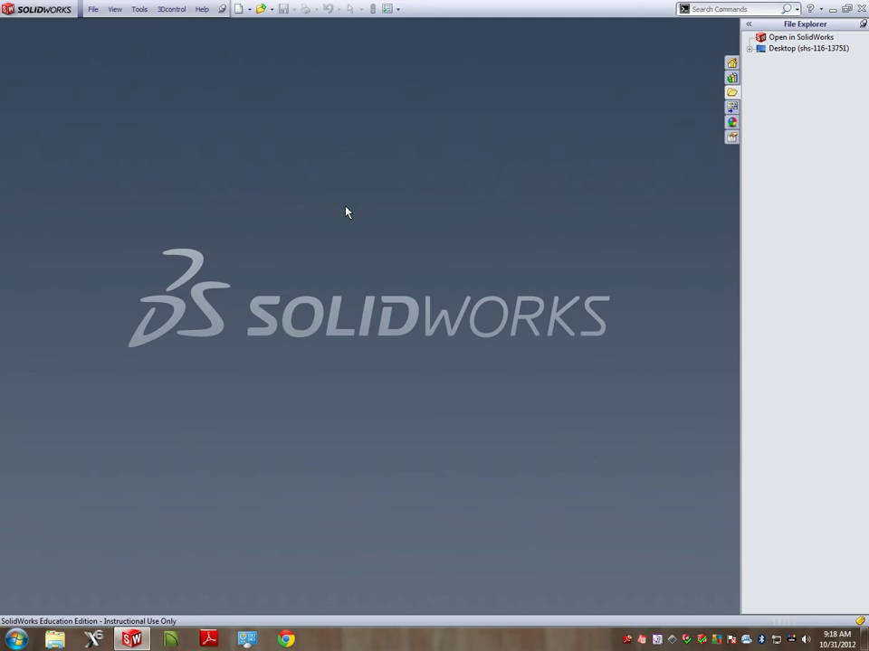
Step: Open the kosloski_titleblock(A) drawing from the recent files and zoom out to see the whole sheet
{"action": "left_click", "coordinate": [94, 10]}
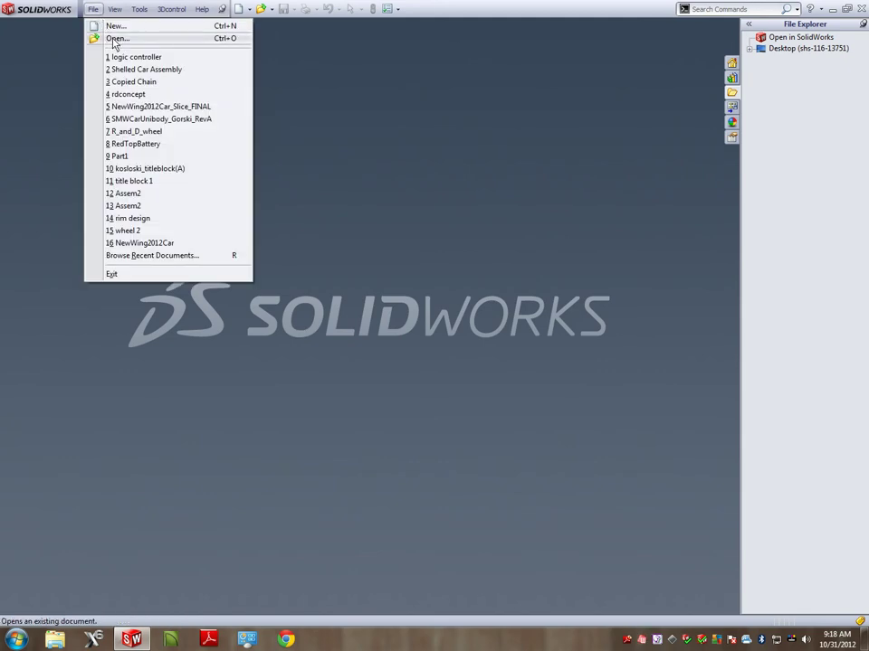
{"action": "left_click", "coordinate": [167, 171]}
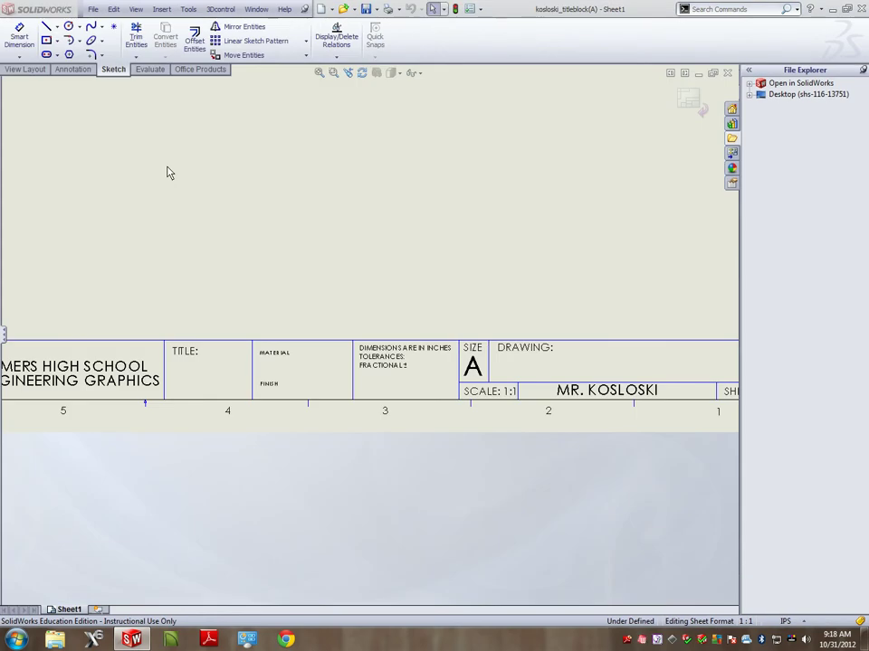
{"action": "scroll", "coordinate": [463, 371], "scroll_direction": "down", "scroll_amount": 5}
{"action": "left_click", "coordinate": [460, 355]}
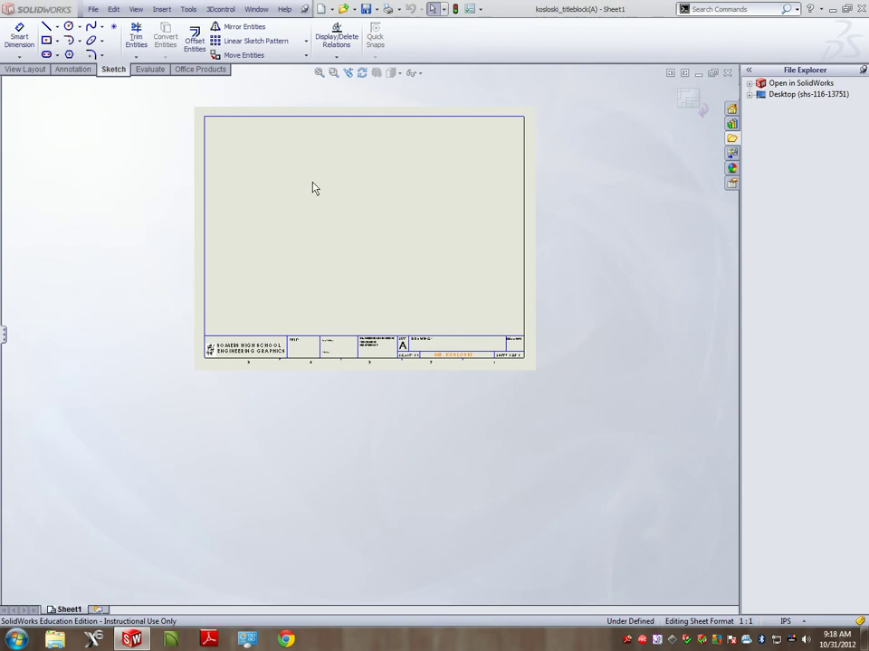
Step: Create a new drawing document using the D (ANSI) Landscape sheet format
{"action": "left_click", "coordinate": [93, 9]}
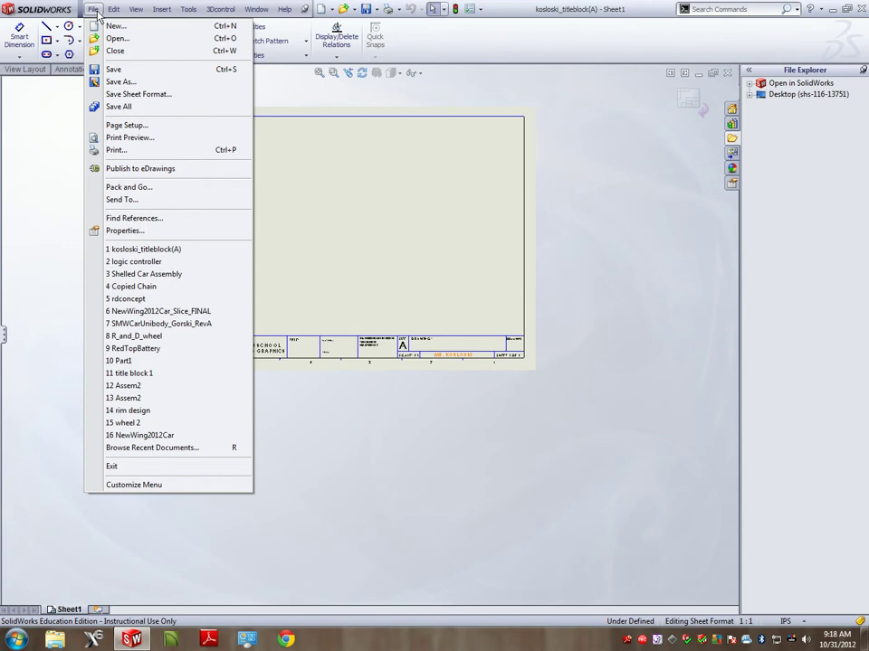
{"action": "left_click", "coordinate": [111, 25]}
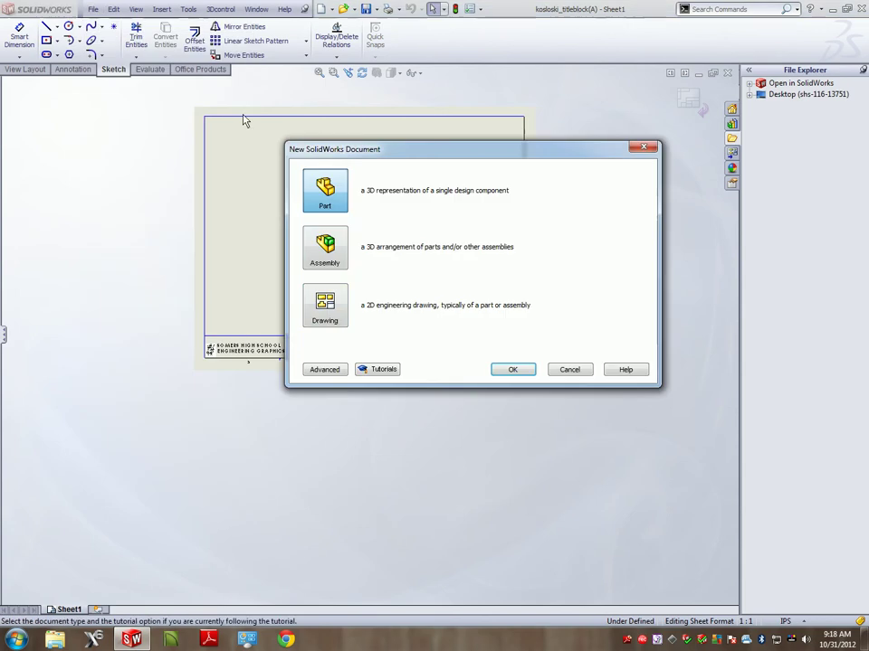
{"action": "left_click", "coordinate": [324, 308]}
{"action": "left_click", "coordinate": [512, 369]}
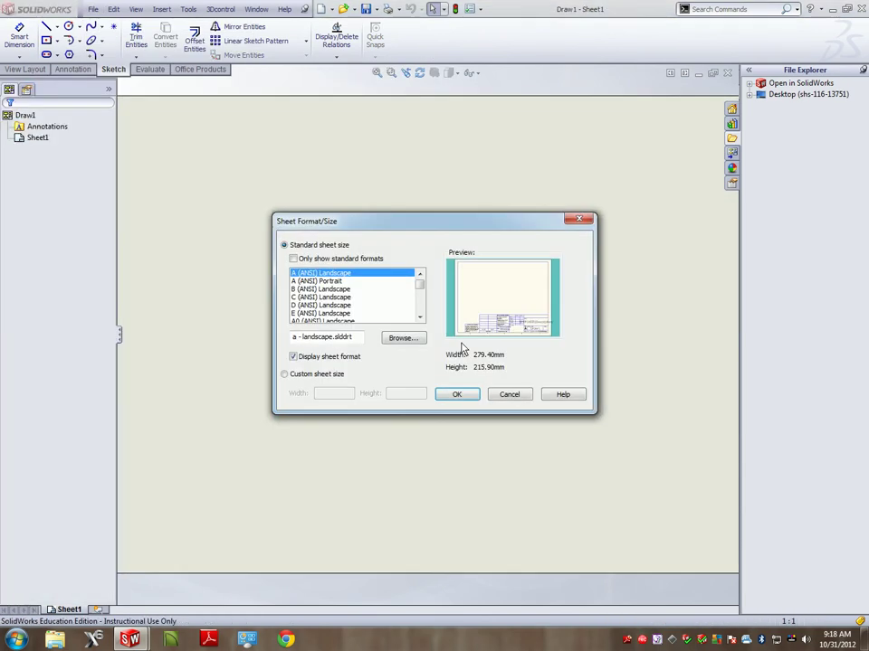
{"action": "left_click", "coordinate": [332, 306]}
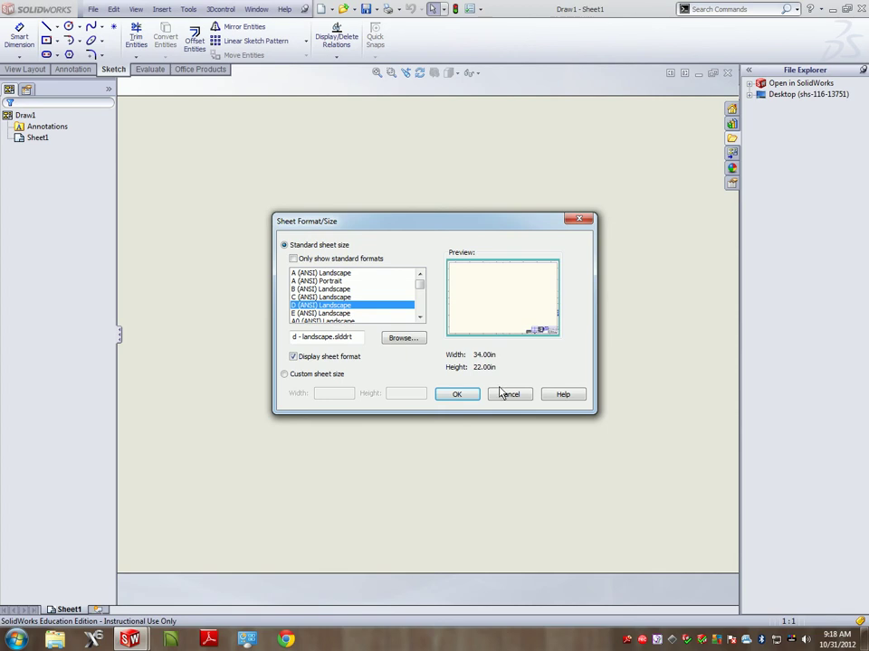
{"action": "left_click", "coordinate": [458, 394]}
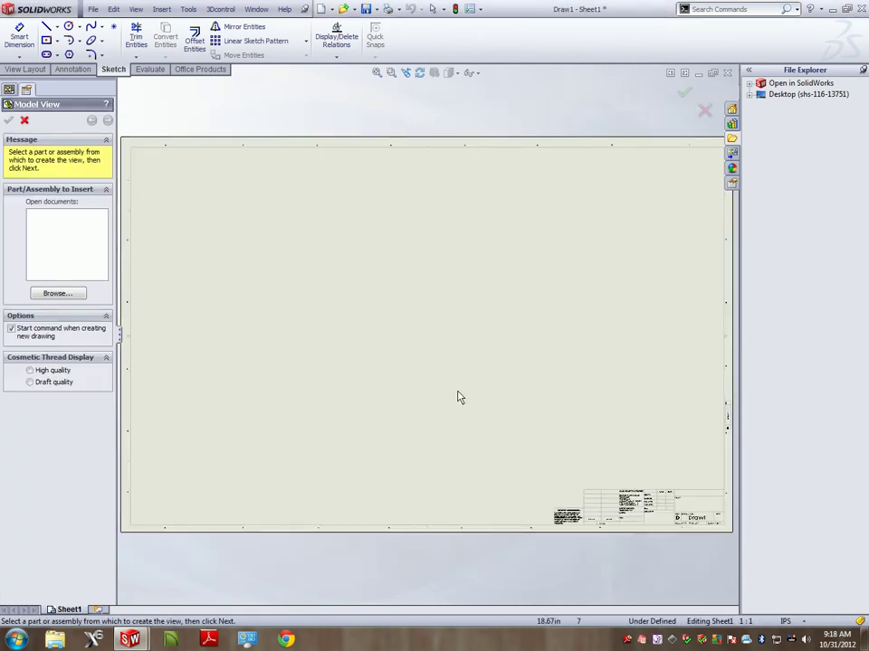
{"action": "scroll", "coordinate": [652, 518], "scroll_direction": "down", "scroll_amount": 5}
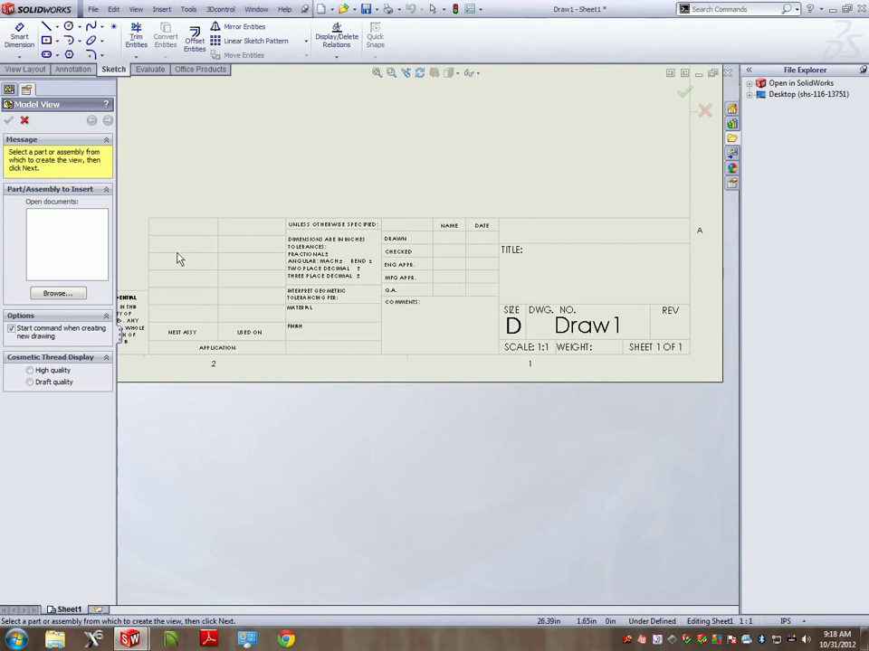
Step: In sheet format editing, power-trim away the lines of the left title-block cells
{"action": "left_click", "coordinate": [113, 9]}
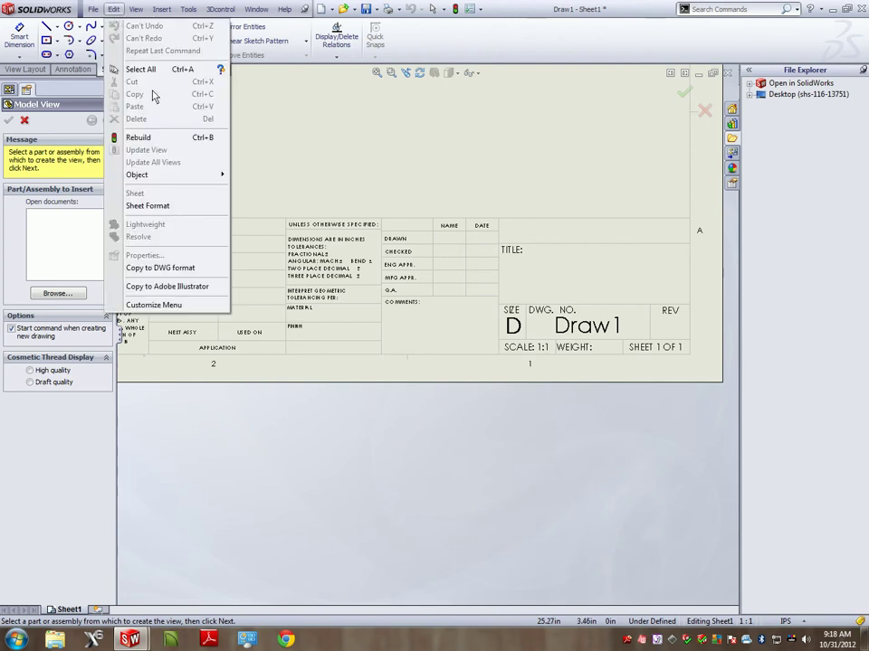
{"action": "left_click", "coordinate": [161, 205]}
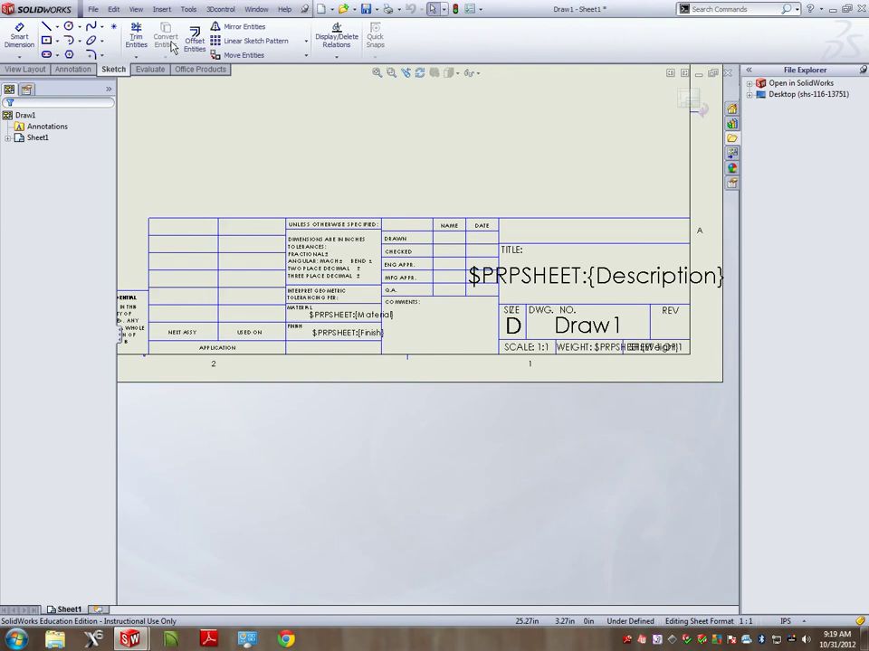
{"action": "left_click", "coordinate": [136, 34]}
{"action": "mouse_move", "coordinate": [187, 219]}
{"action": "left_mouse_down"}
{"action": "mouse_move", "coordinate": [189, 308]}
{"action": "mouse_move", "coordinate": [258, 206]}
{"action": "mouse_move", "coordinate": [229, 247]}
{"action": "mouse_move", "coordinate": [174, 240]}
{"action": "mouse_move", "coordinate": [152, 265]}
{"action": "mouse_move", "coordinate": [142, 250]}
{"action": "mouse_move", "coordinate": [237, 282]}
{"action": "mouse_move", "coordinate": [256, 304]}
{"action": "mouse_move", "coordinate": [226, 312]}
{"action": "mouse_move", "coordinate": [214, 310]}
{"action": "mouse_move", "coordinate": [275, 248]}
{"action": "mouse_move", "coordinate": [302, 237]}
{"action": "mouse_move", "coordinate": [353, 230]}
{"action": "mouse_move", "coordinate": [256, 274]}
{"action": "mouse_move", "coordinate": [367, 283]}
{"action": "mouse_move", "coordinate": [407, 250]}
{"action": "mouse_move", "coordinate": [405, 202]}
{"action": "mouse_move", "coordinate": [496, 193]}
{"action": "mouse_move", "coordinate": [467, 233]}
{"action": "mouse_move", "coordinate": [451, 306]}
{"action": "mouse_move", "coordinate": [460, 232]}
{"action": "mouse_move", "coordinate": [500, 218]}
{"action": "mouse_move", "coordinate": [323, 256]}
{"action": "mouse_move", "coordinate": [438, 260]}
{"action": "mouse_move", "coordinate": [494, 232]}
{"action": "mouse_move", "coordinate": [542, 255]}
{"action": "mouse_move", "coordinate": [444, 266]}
{"action": "mouse_move", "coordinate": [283, 231]}
{"action": "mouse_move", "coordinate": [379, 231]}
{"action": "mouse_move", "coordinate": [393, 261]}
{"action": "mouse_move", "coordinate": [384, 254]}
{"action": "mouse_move", "coordinate": [174, 269]}
{"action": "mouse_move", "coordinate": [145, 298]}
{"action": "left_mouse_up"}
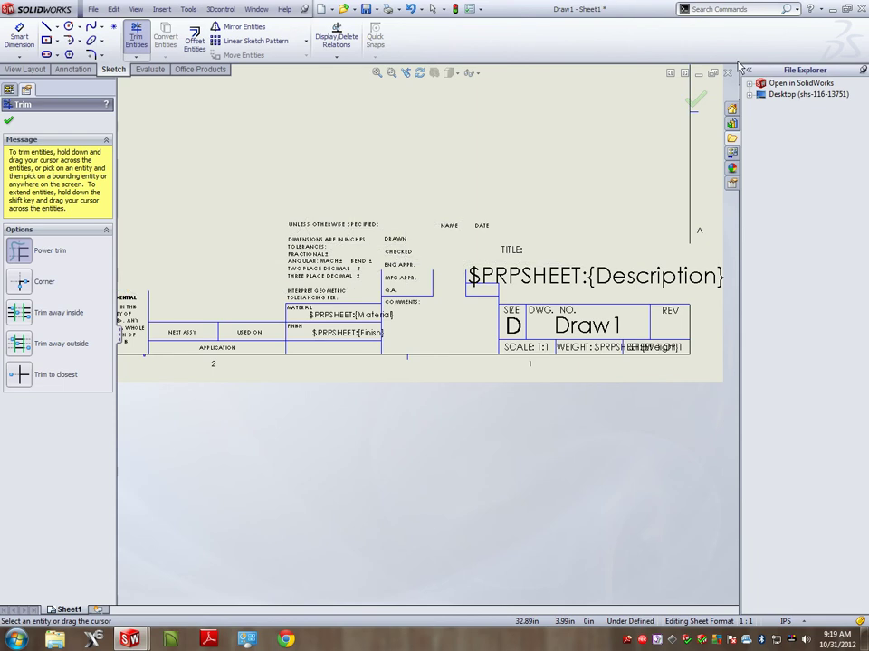
{"action": "left_click", "coordinate": [696, 101]}
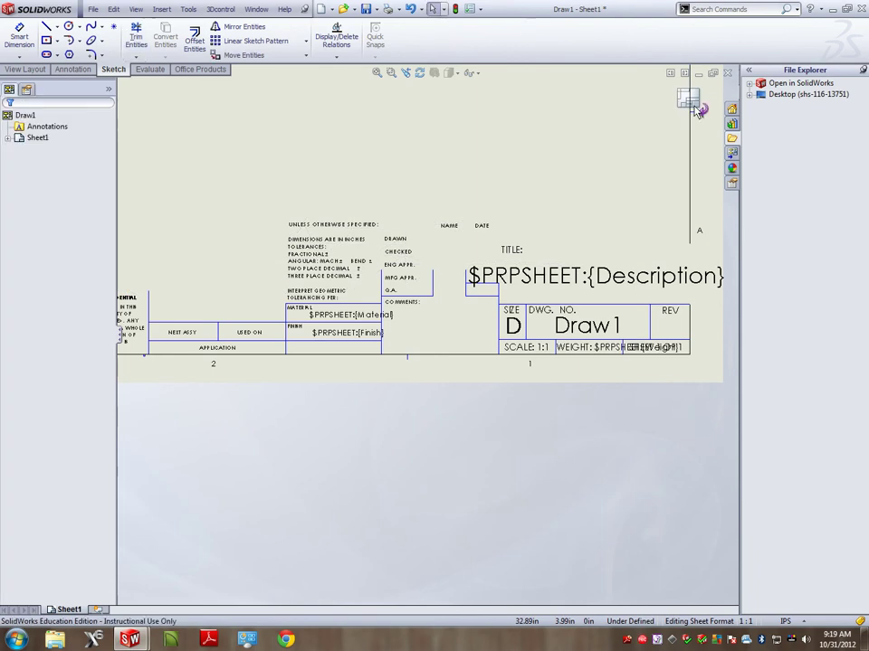
Step: Delete the DIMENSIONS ARE IN INCHES and UNLESS OTHERWISE SPECIFIED notes, then go back to editing the sheet
{"action": "left_click", "coordinate": [323, 246]}
{"action": "key", "text": "Delete"}
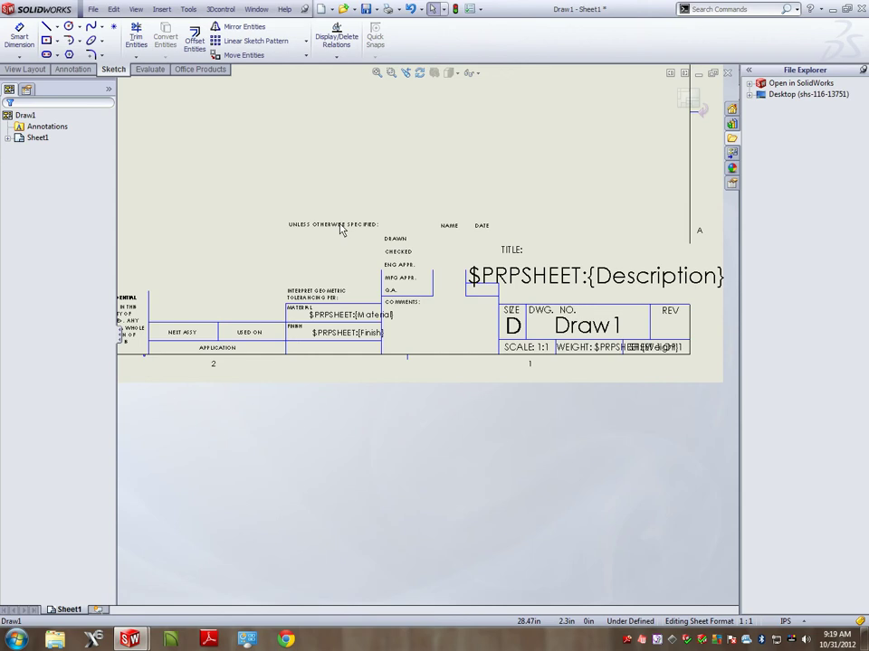
{"action": "left_click", "coordinate": [341, 226]}
{"action": "key", "text": "Delete"}
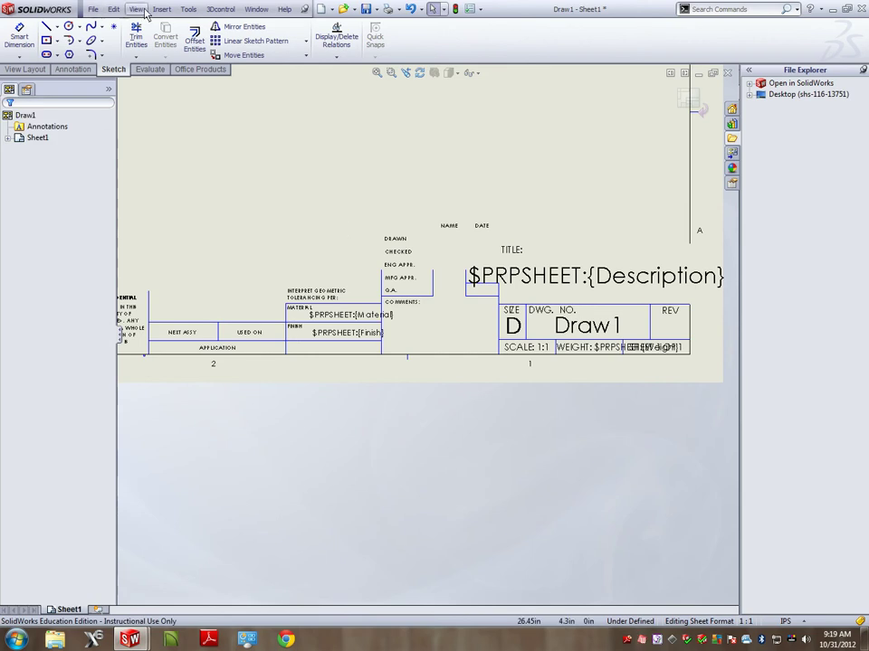
{"action": "left_click", "coordinate": [116, 10]}
{"action": "left_click", "coordinate": [135, 193]}
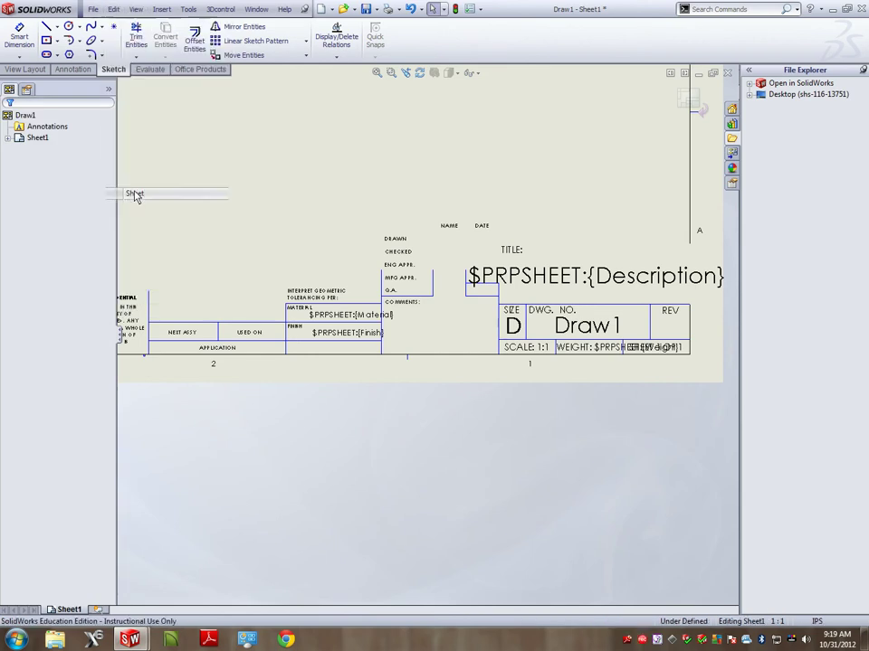
{"action": "scroll", "coordinate": [299, 208], "scroll_direction": "up", "scroll_amount": 4}
{"action": "scroll", "coordinate": [316, 222], "scroll_direction": "down", "scroll_amount": 3}
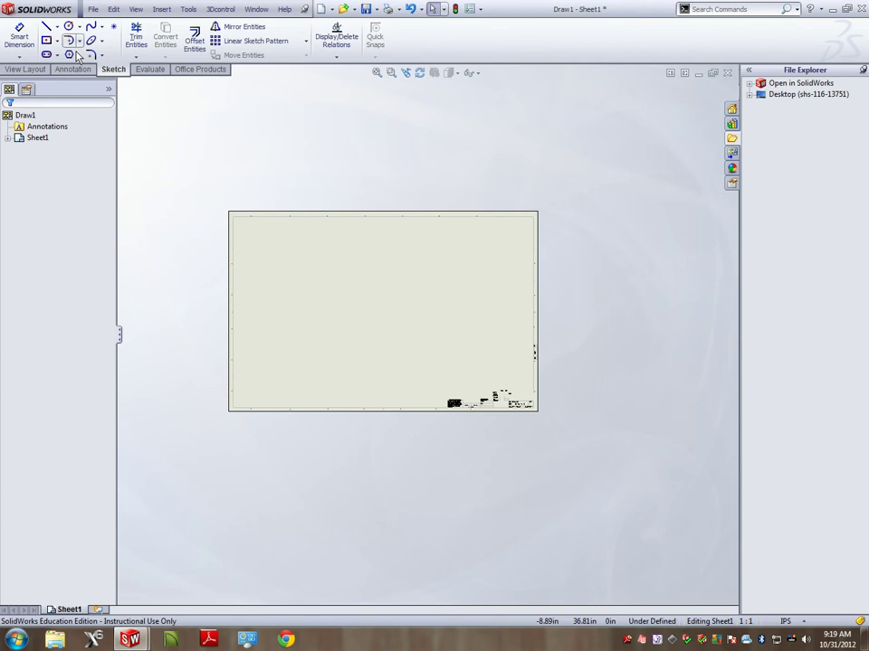
Step: Start a Model View and load the rim design part, with the file filter set to All Files
{"action": "left_click", "coordinate": [40, 71]}
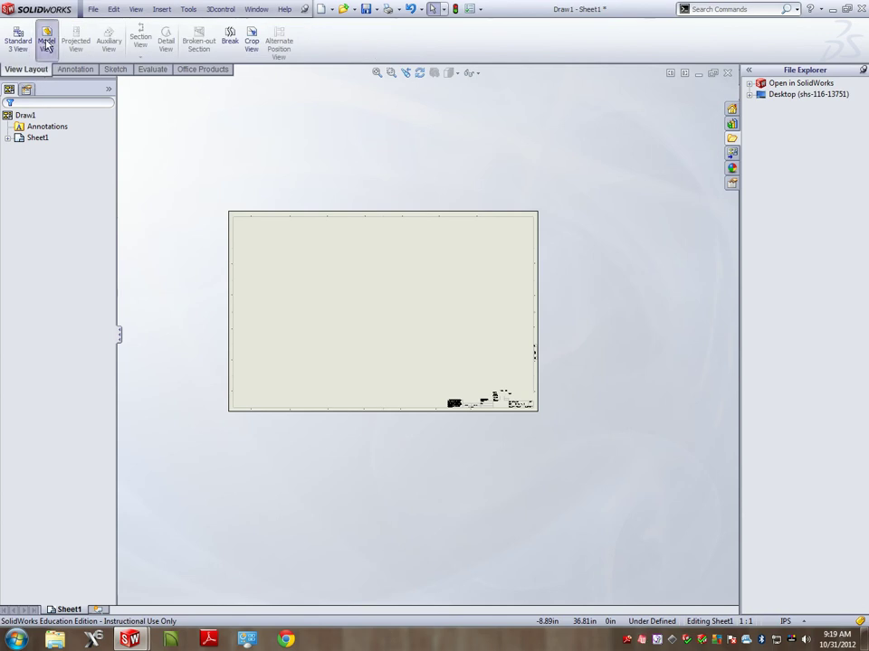
{"action": "left_click", "coordinate": [46, 45]}
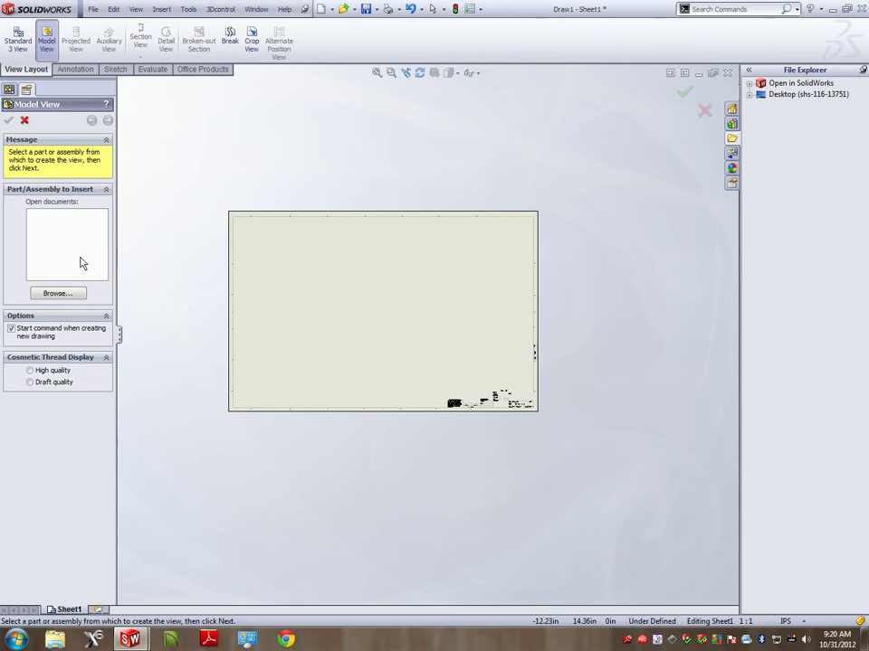
{"action": "left_click", "coordinate": [75, 299]}
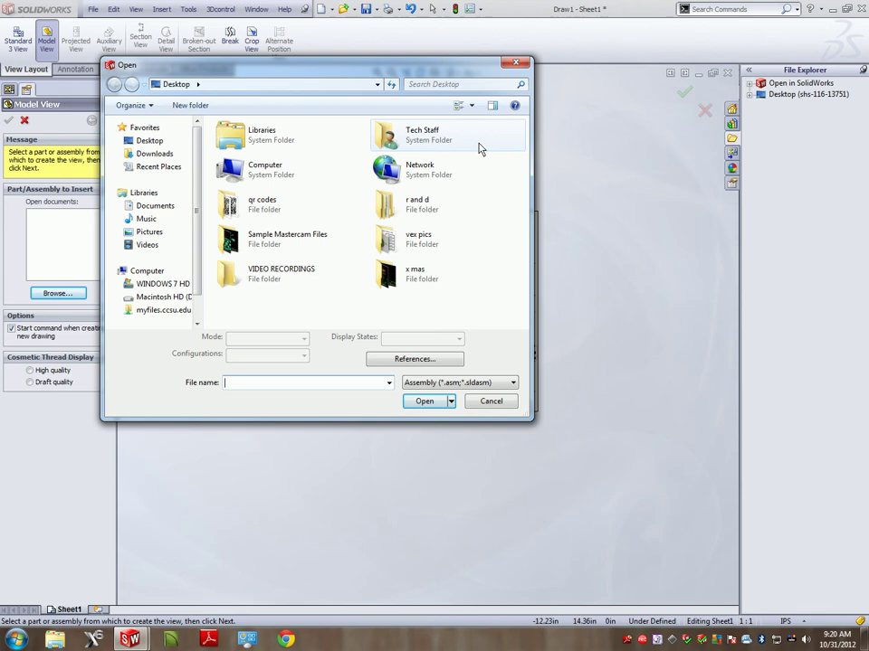
{"action": "left_click", "coordinate": [444, 385]}
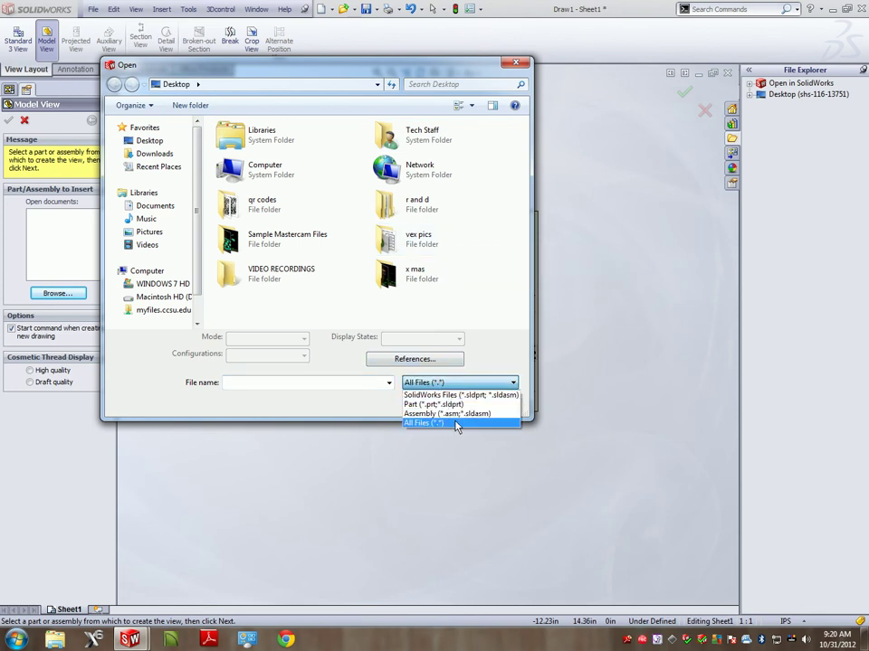
{"action": "left_click", "coordinate": [458, 421]}
{"action": "left_click_drag", "start_coordinate": [524, 149], "coordinate": [486, 257]}
{"action": "left_click", "coordinate": [276, 236]}
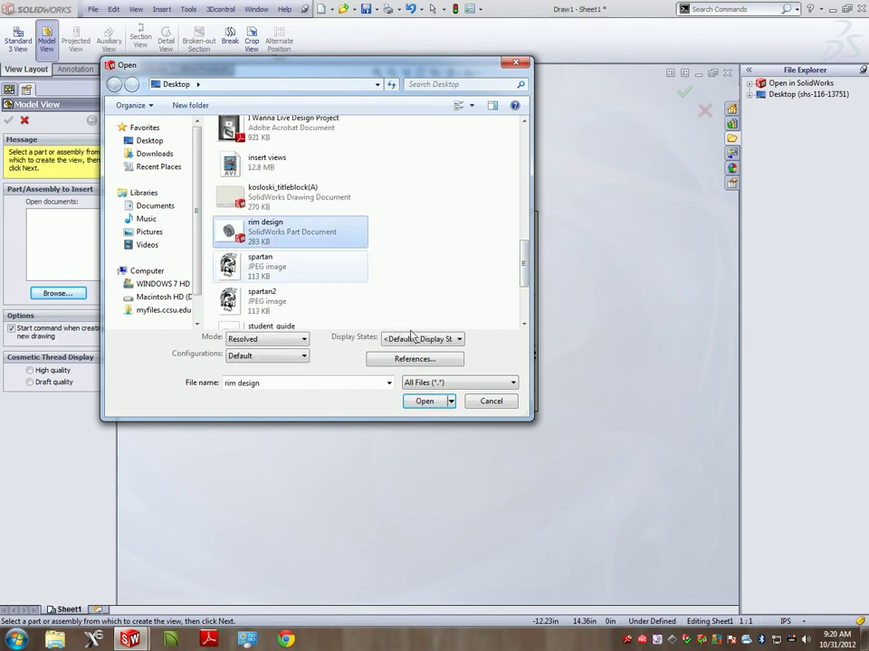
{"action": "left_click", "coordinate": [415, 403]}
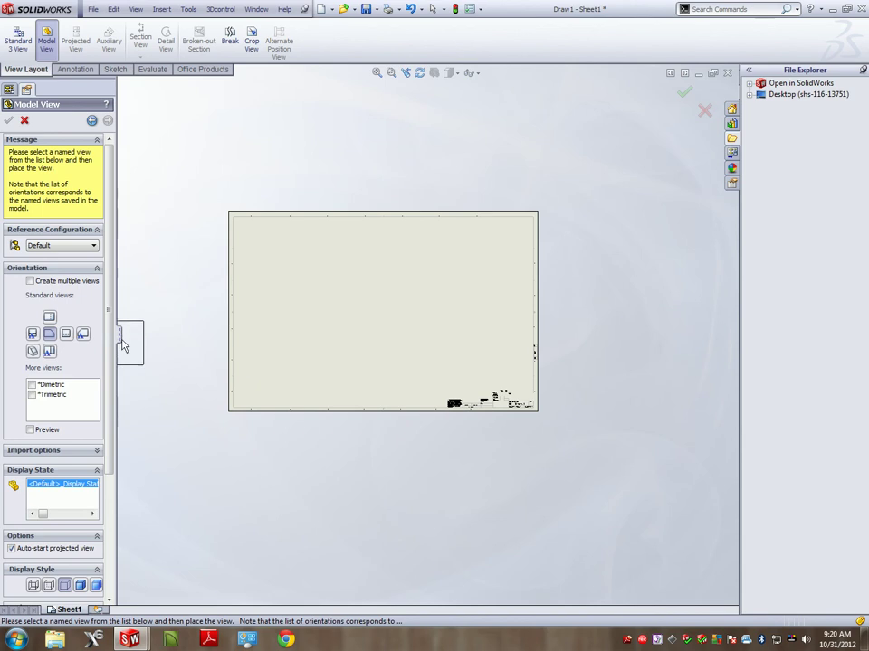
Step: Switch the rim model view to a custom 1:5 scale
{"action": "scroll", "coordinate": [45, 488], "scroll_direction": "down", "scroll_amount": 5}
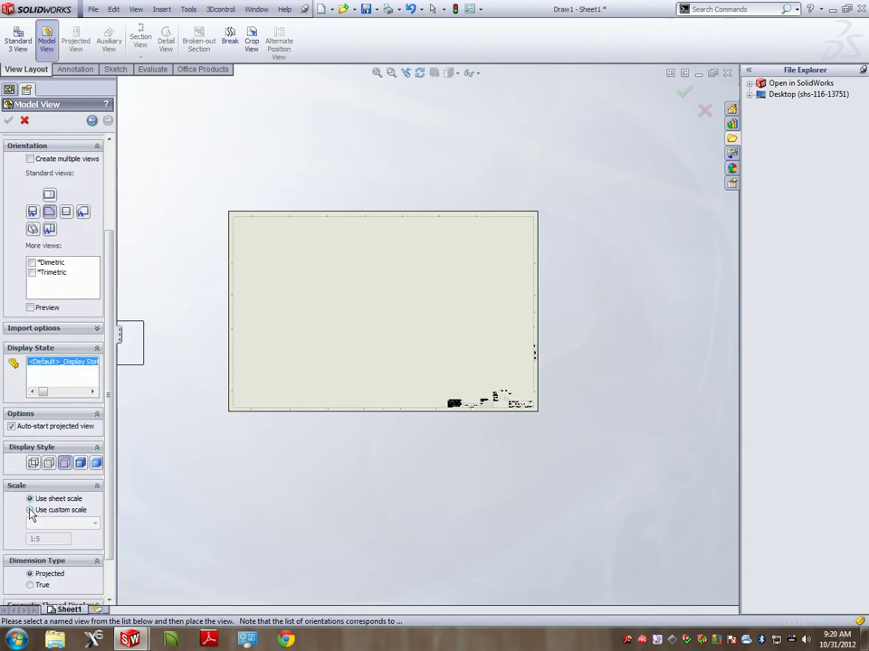
{"action": "left_click", "coordinate": [40, 512]}
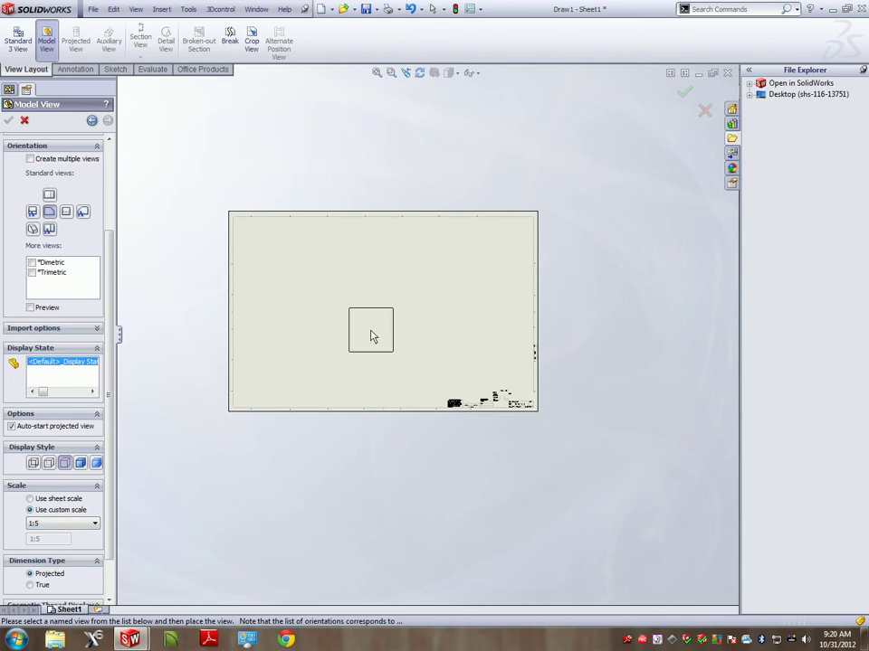
Step: Place the rim's front view, then projected top view above it and right view beside it
{"action": "left_click", "coordinate": [293, 363]}
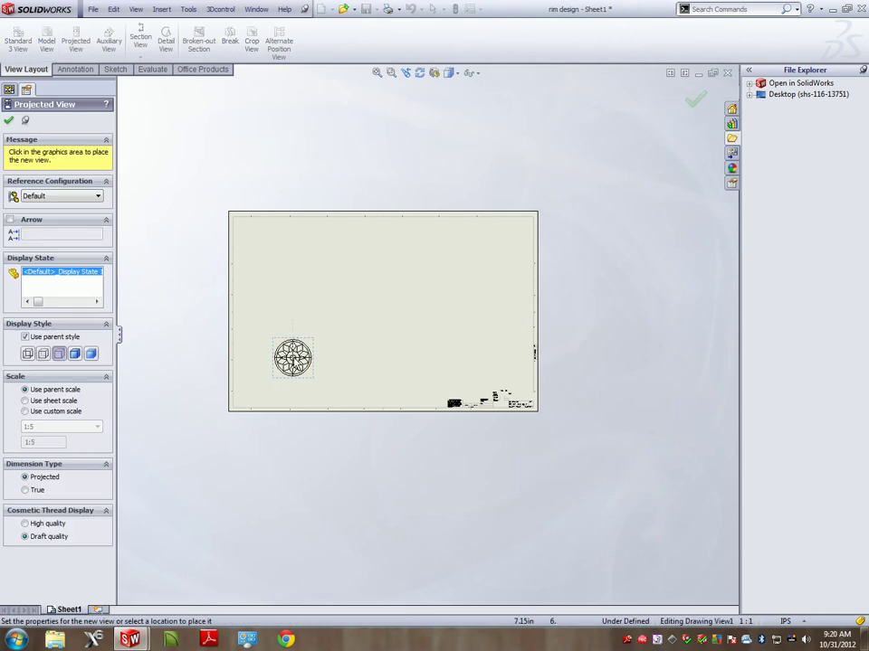
{"action": "scroll", "coordinate": [294, 344], "scroll_direction": "down", "scroll_amount": 5}
{"action": "scroll", "coordinate": [365, 357], "scroll_direction": "down", "scroll_amount": 2}
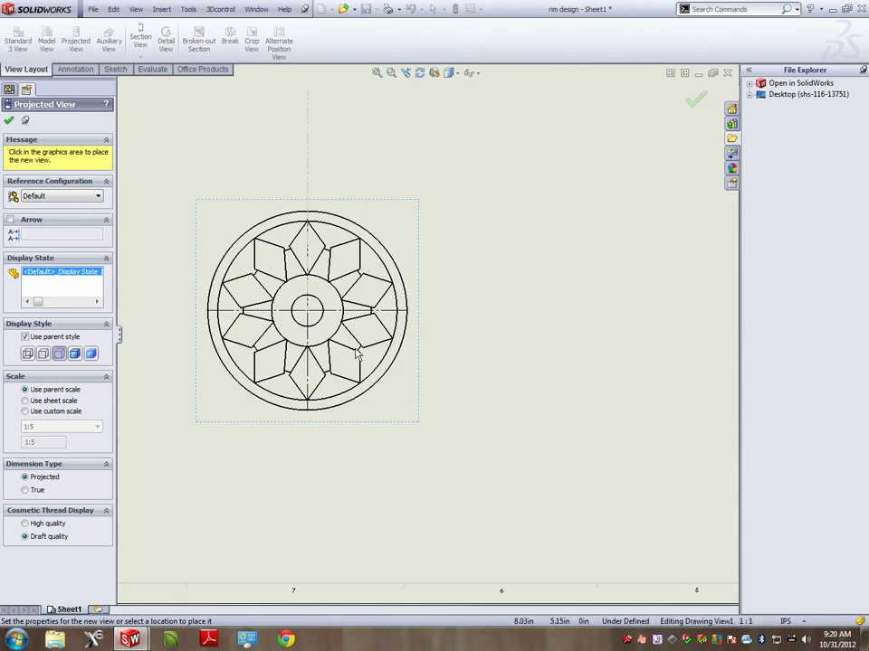
{"action": "scroll", "coordinate": [263, 226], "scroll_direction": "up", "scroll_amount": 5}
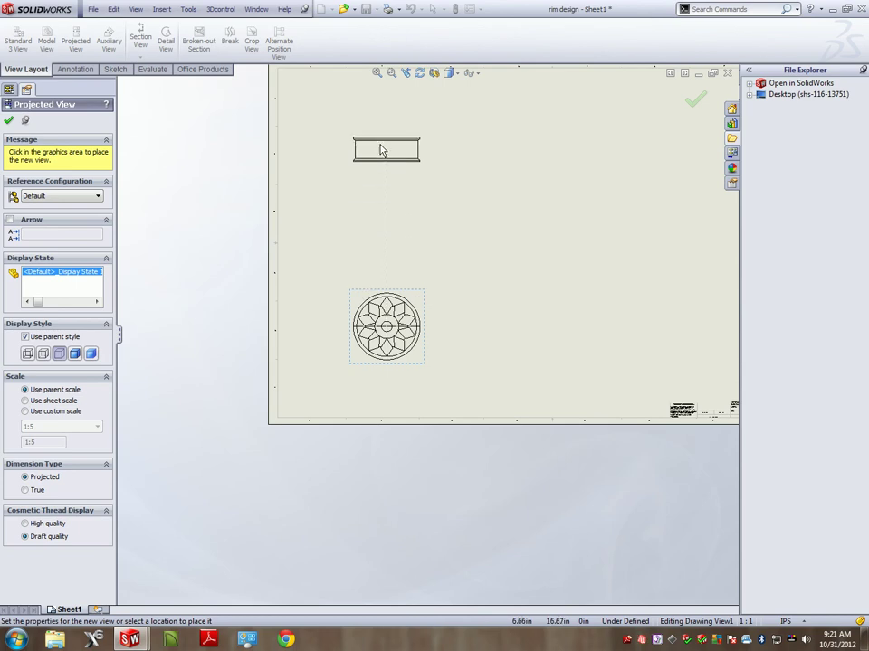
{"action": "left_click", "coordinate": [375, 123]}
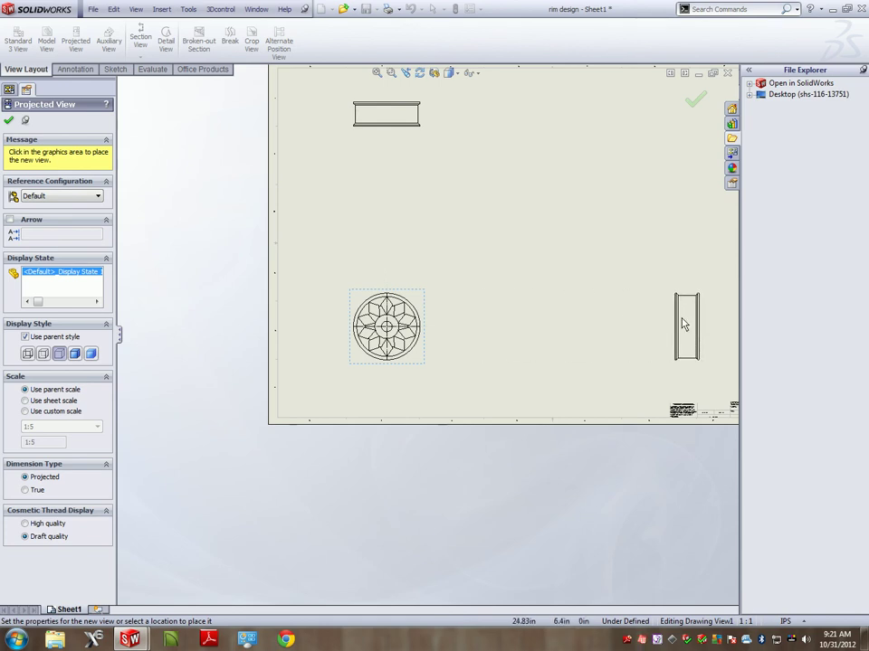
{"action": "left_click", "coordinate": [684, 324]}
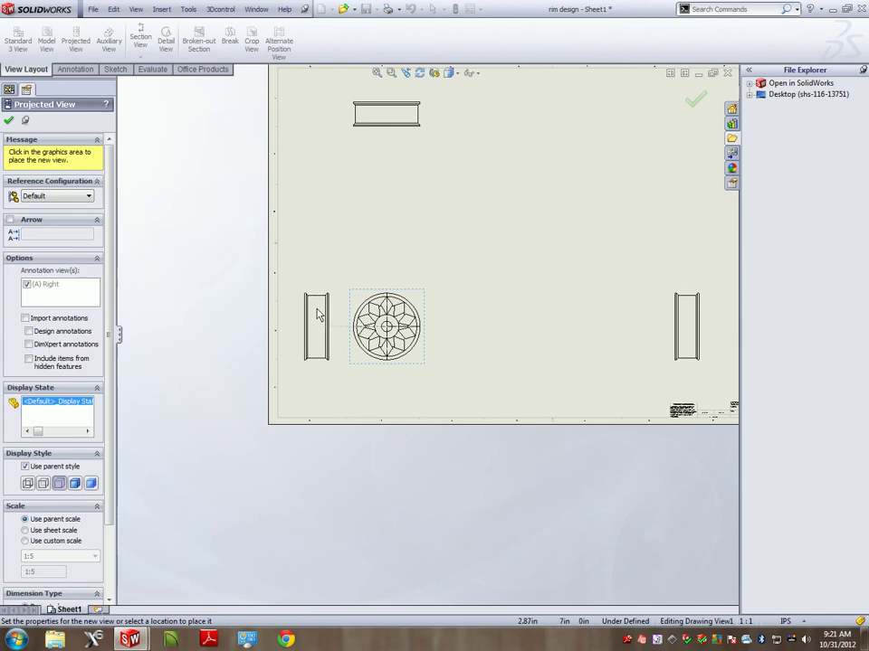
{"action": "key", "text": "Escape"}
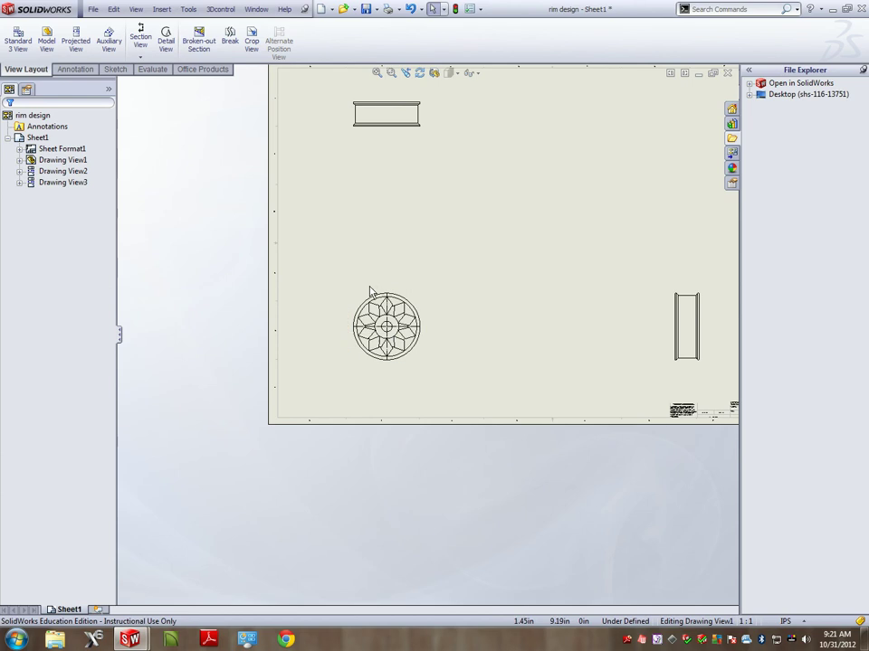
Step: Set the front view's custom scale to 1:1, passing through 1:2 on the way
{"action": "key", "text": "z"}
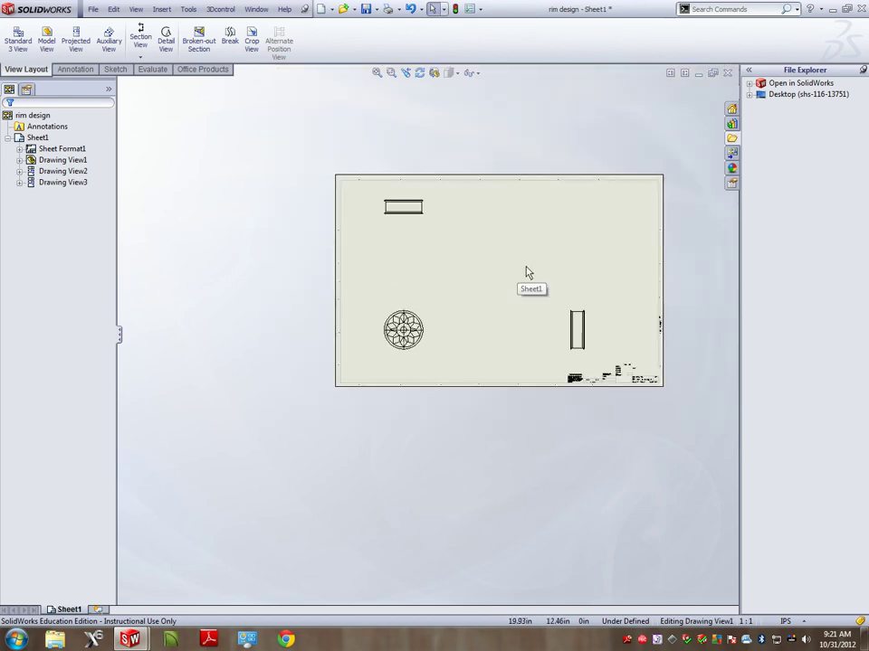
{"action": "left_click_drag", "start_coordinate": [409, 315], "coordinate": [444, 308]}
{"action": "scroll", "coordinate": [448, 307], "scroll_direction": "down", "scroll_amount": 2}
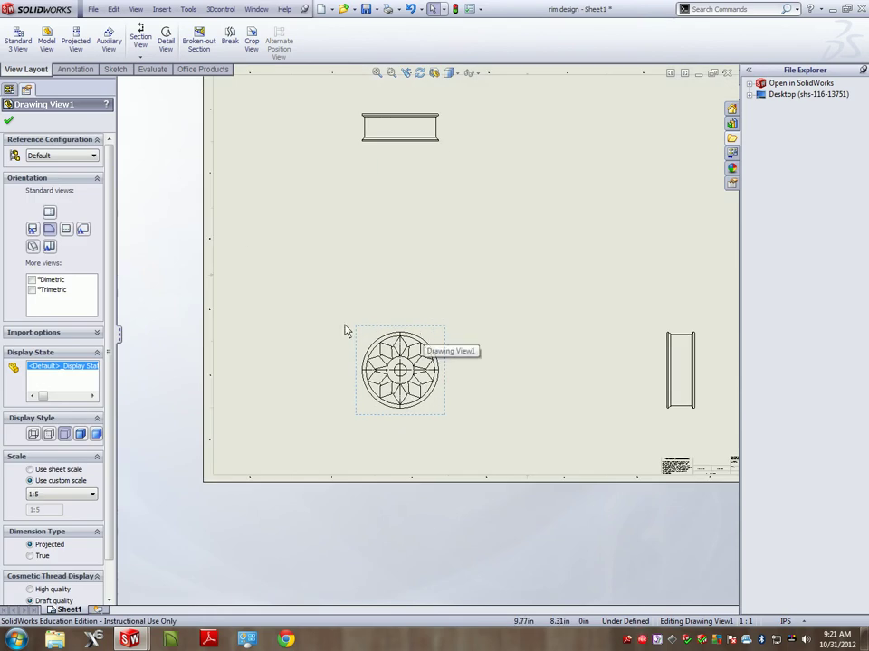
{"action": "scroll", "coordinate": [110, 359], "scroll_direction": "down", "scroll_amount": 2}
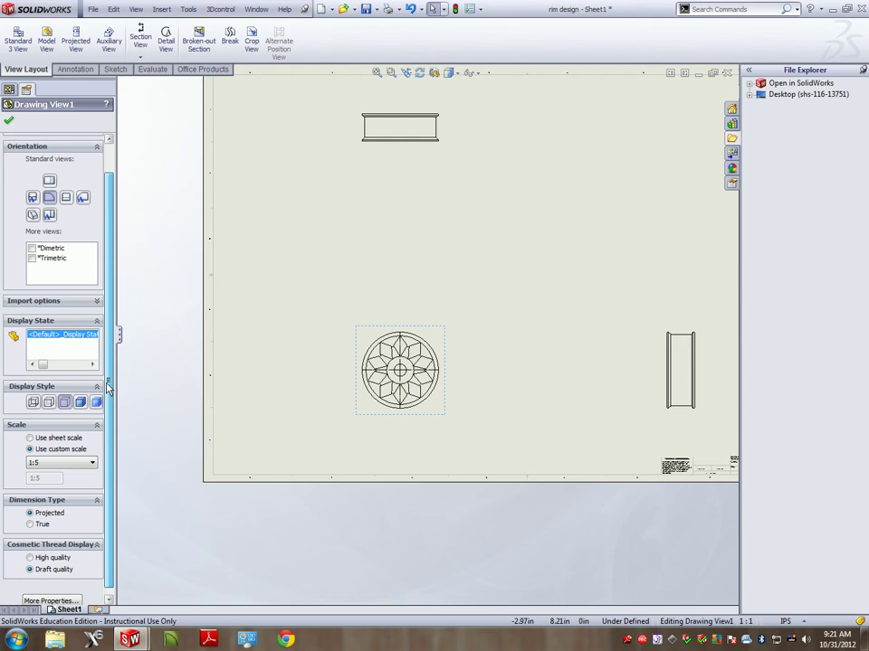
{"action": "left_click", "coordinate": [74, 456]}
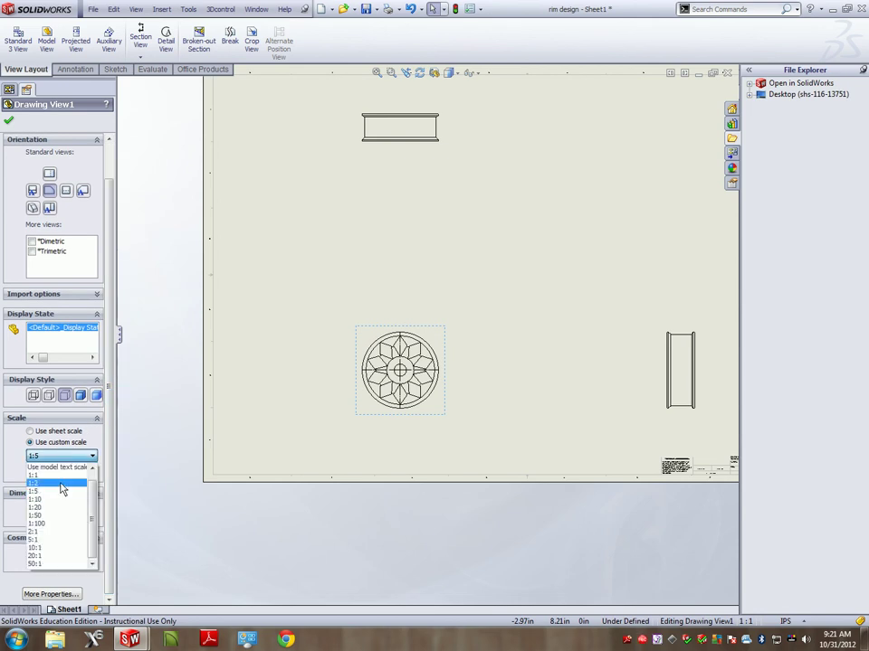
{"action": "left_click", "coordinate": [61, 483]}
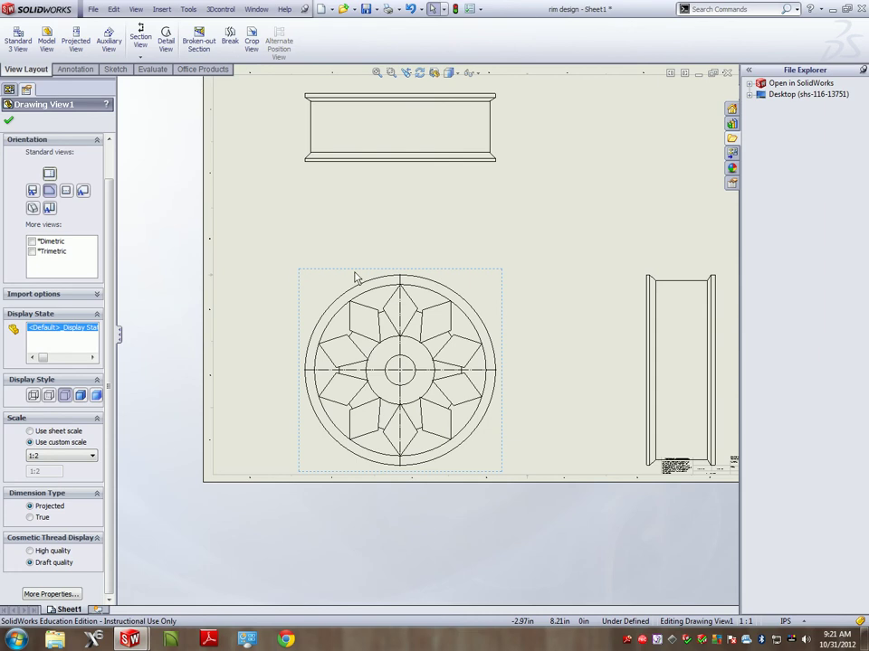
{"action": "left_click", "coordinate": [60, 457]}
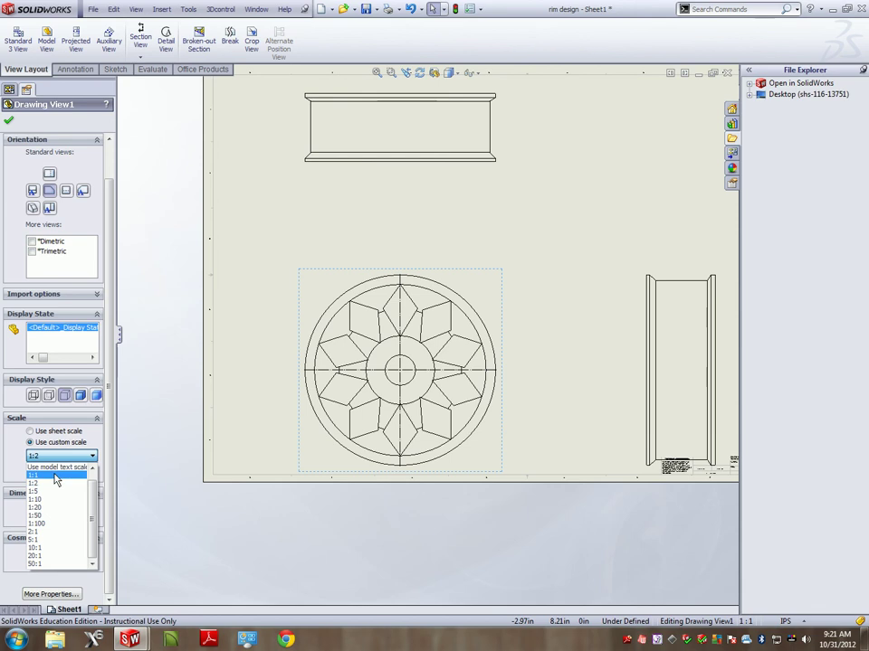
{"action": "left_click", "coordinate": [56, 476]}
{"action": "scroll", "coordinate": [508, 405], "scroll_direction": "down", "scroll_amount": 2}
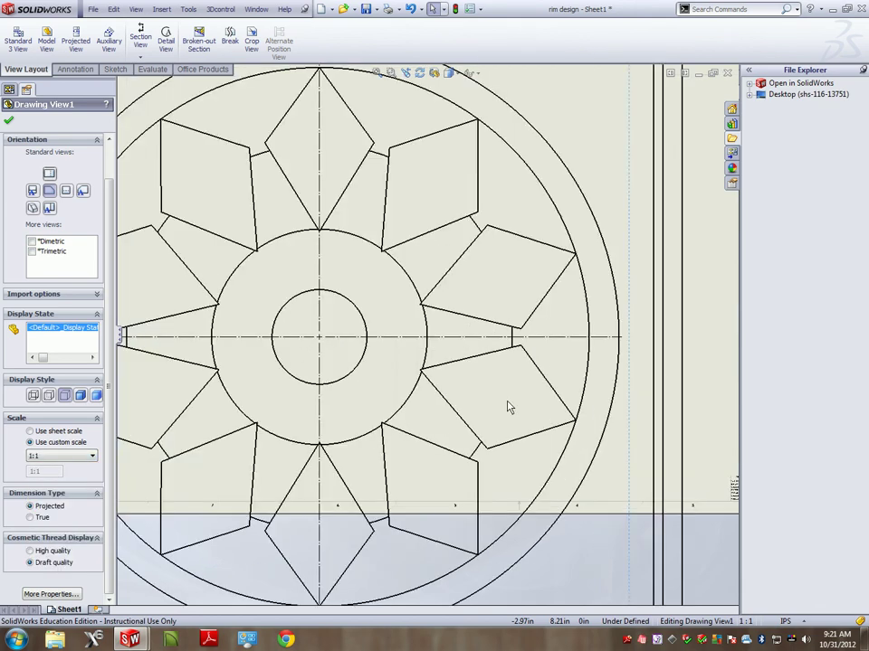
{"action": "scroll", "coordinate": [449, 303], "scroll_direction": "up", "scroll_amount": 8}
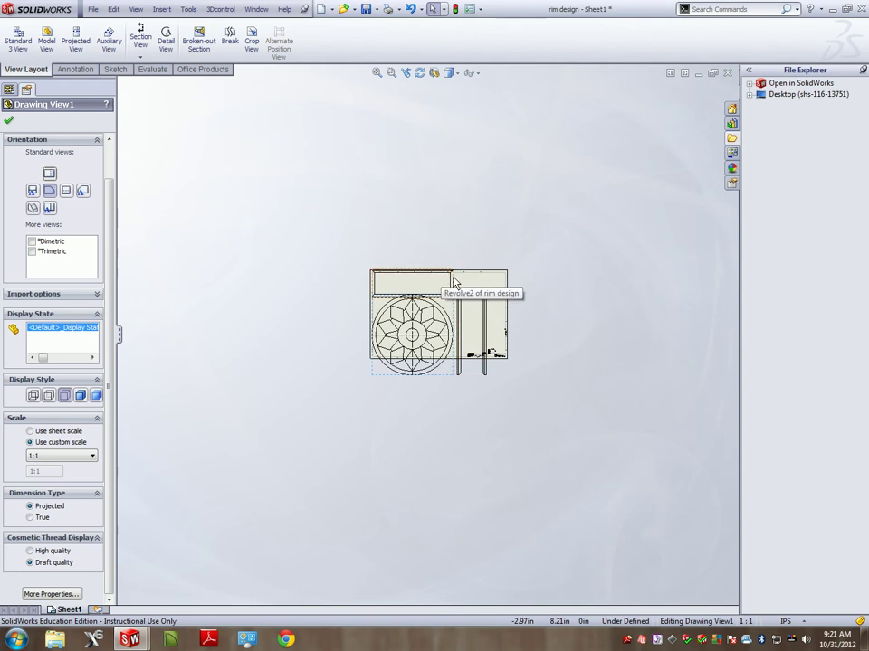
Step: Drag the top view up, the right view farther right, and shift the front view up-right
{"action": "left_click_drag", "start_coordinate": [454, 285], "coordinate": [443, 218]}
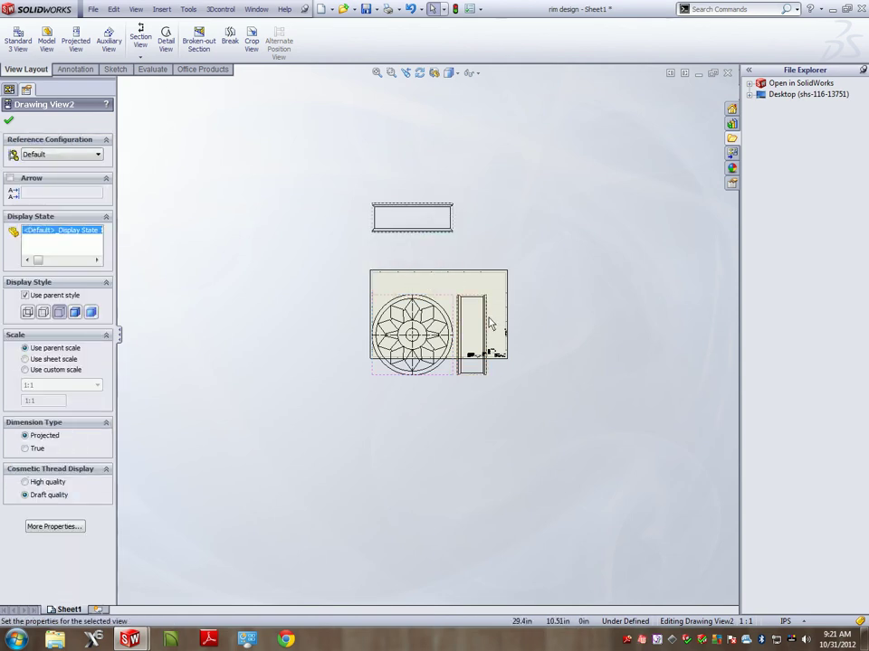
{"action": "mouse_move", "coordinate": [490, 324]}
{"action": "left_mouse_down"}
{"action": "mouse_move", "coordinate": [512, 299]}
{"action": "mouse_move", "coordinate": [606, 318]}
{"action": "left_mouse_up"}
{"action": "left_click_drag", "start_coordinate": [448, 299], "coordinate": [464, 281]}
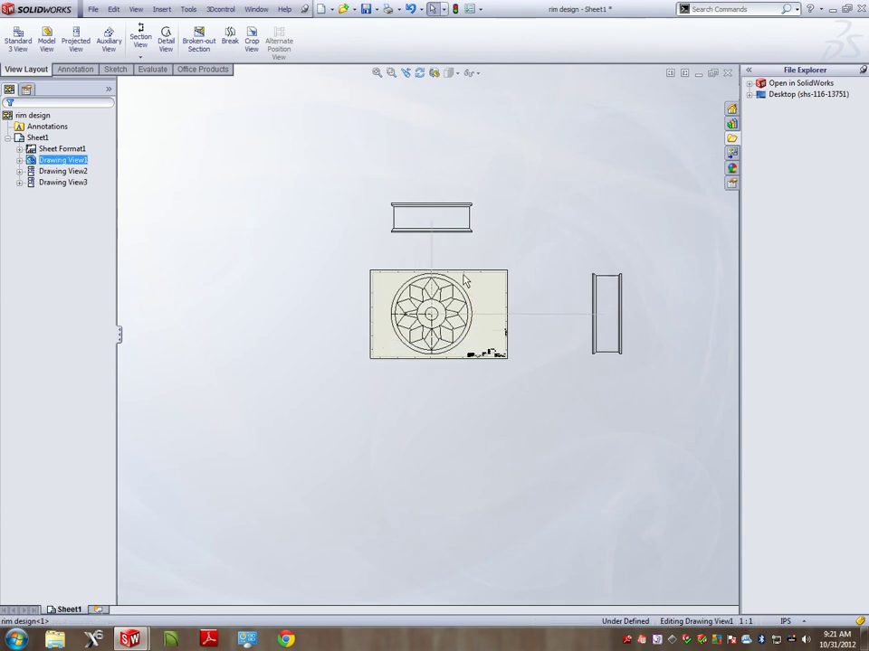
{"action": "scroll", "coordinate": [464, 282], "scroll_direction": "down", "scroll_amount": 6}
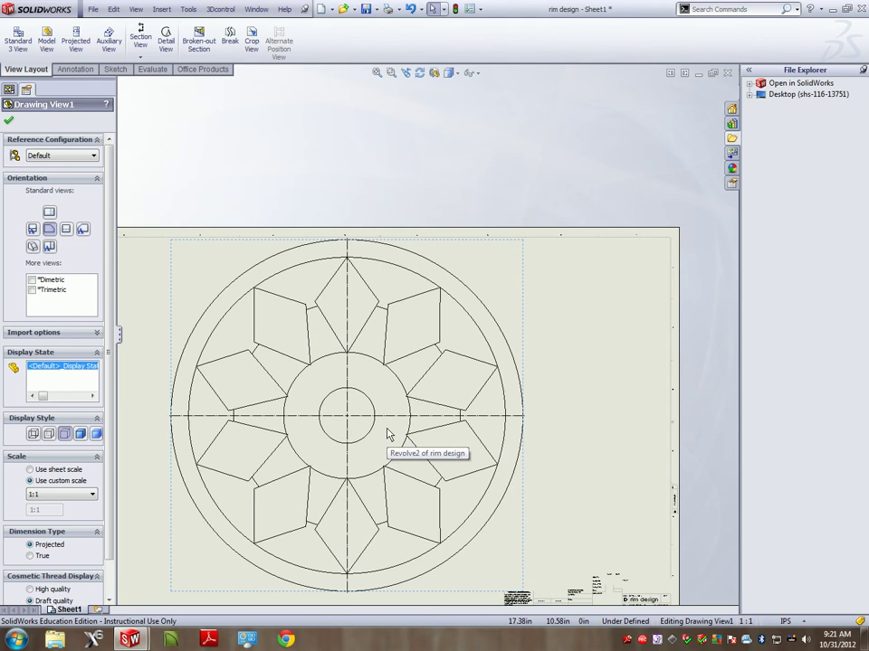
Step: Switch the rim views to the Shaded With Edges display style
{"action": "left_click", "coordinate": [450, 73]}
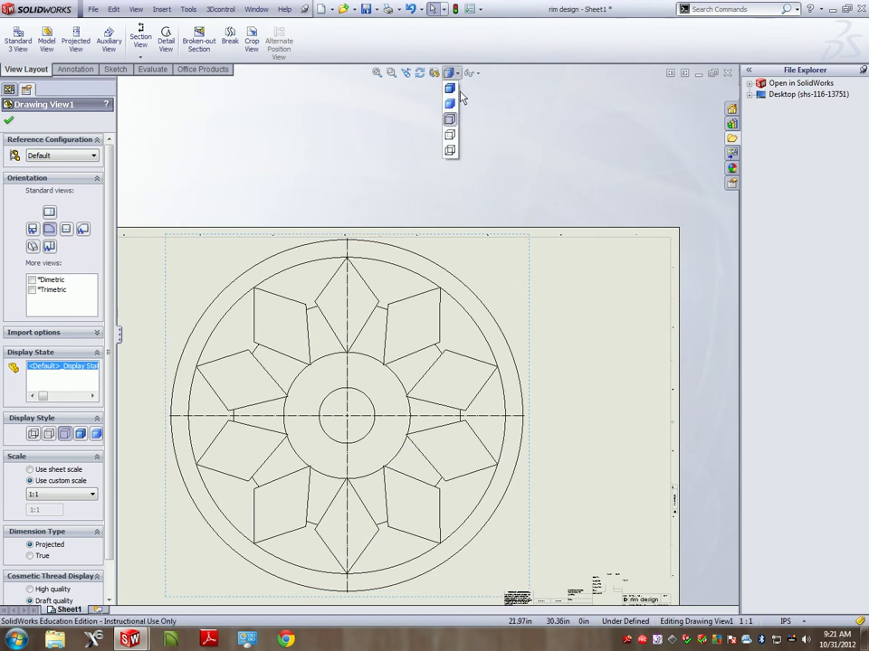
{"action": "left_click", "coordinate": [449, 88]}
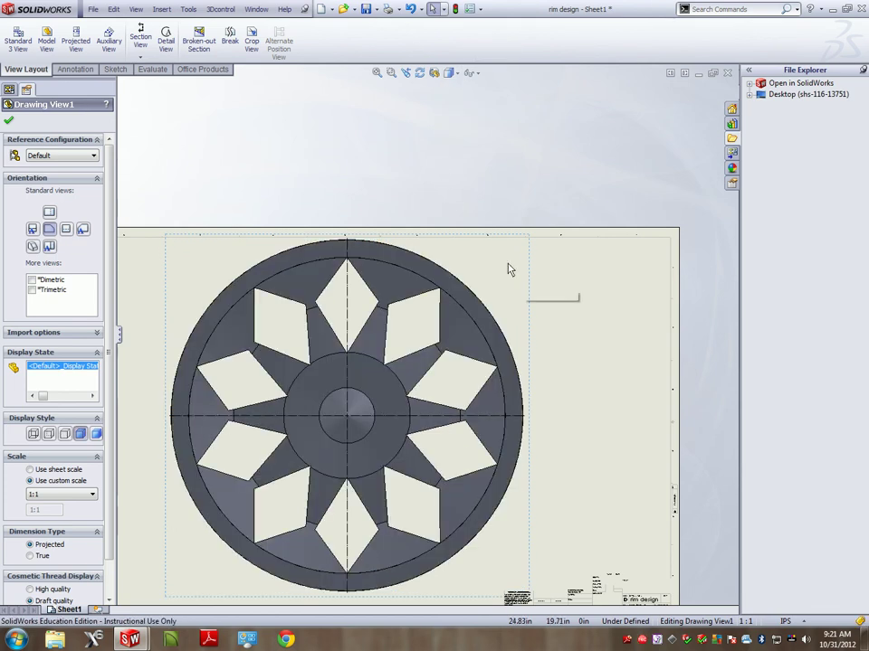
{"action": "left_click", "coordinate": [457, 75]}
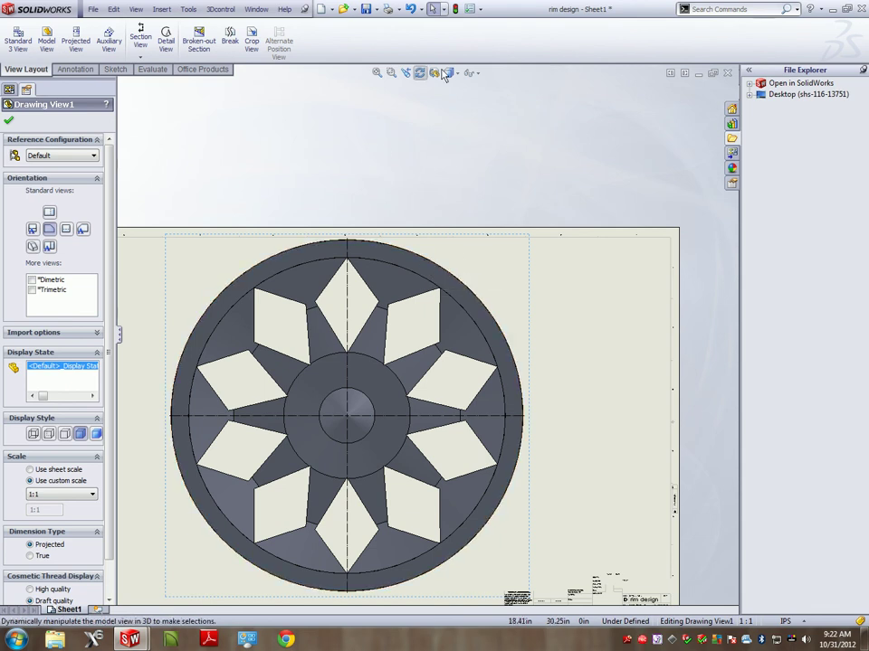
{"action": "scroll", "coordinate": [421, 299], "scroll_direction": "down", "scroll_amount": 2}
{"action": "scroll", "coordinate": [425, 308], "scroll_direction": "up", "scroll_amount": 8}
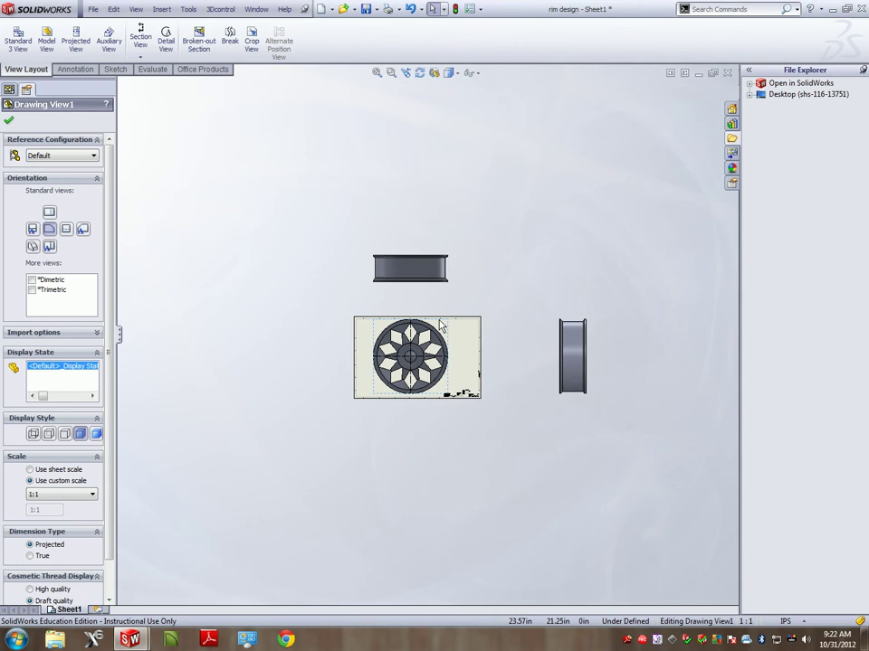
{"action": "scroll", "coordinate": [434, 324], "scroll_direction": "down", "scroll_amount": 3}
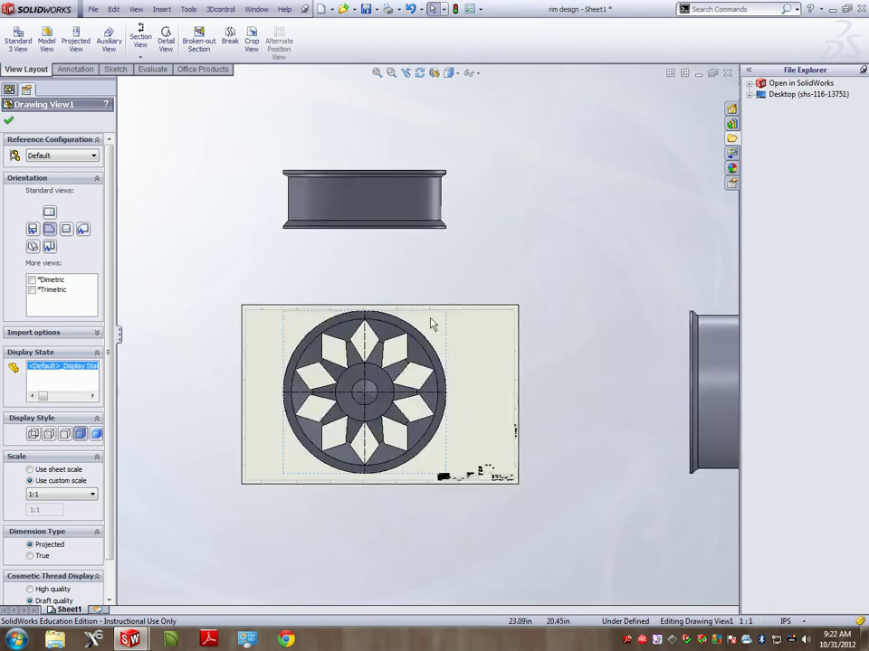
{"action": "scroll", "coordinate": [433, 324], "scroll_direction": "down", "scroll_amount": 3}
Step: Change the views' display style to Hidden Lines Visible
{"action": "left_click", "coordinate": [455, 74]}
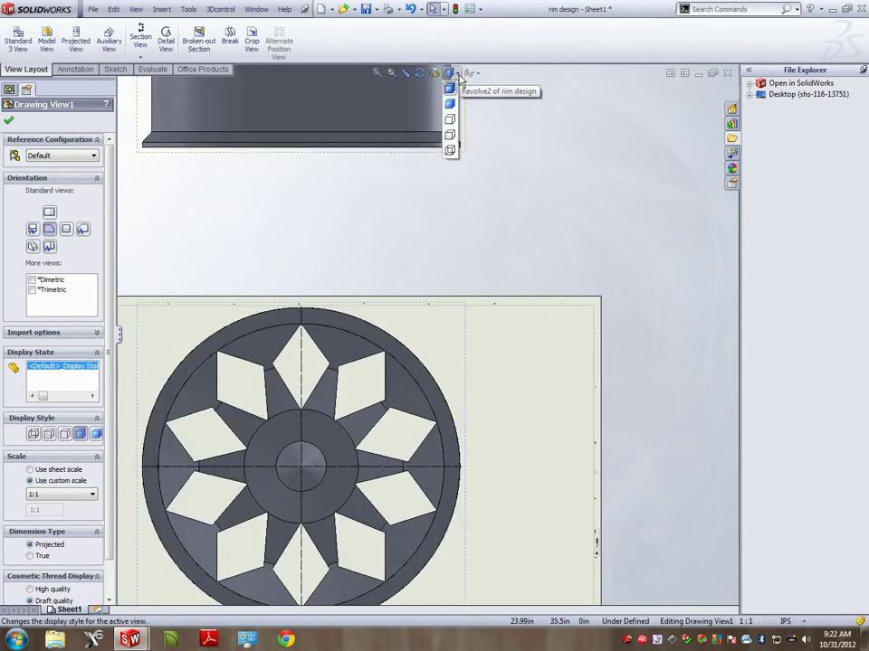
{"action": "left_click", "coordinate": [450, 135]}
{"action": "scroll", "coordinate": [445, 140], "scroll_direction": "up", "scroll_amount": 5}
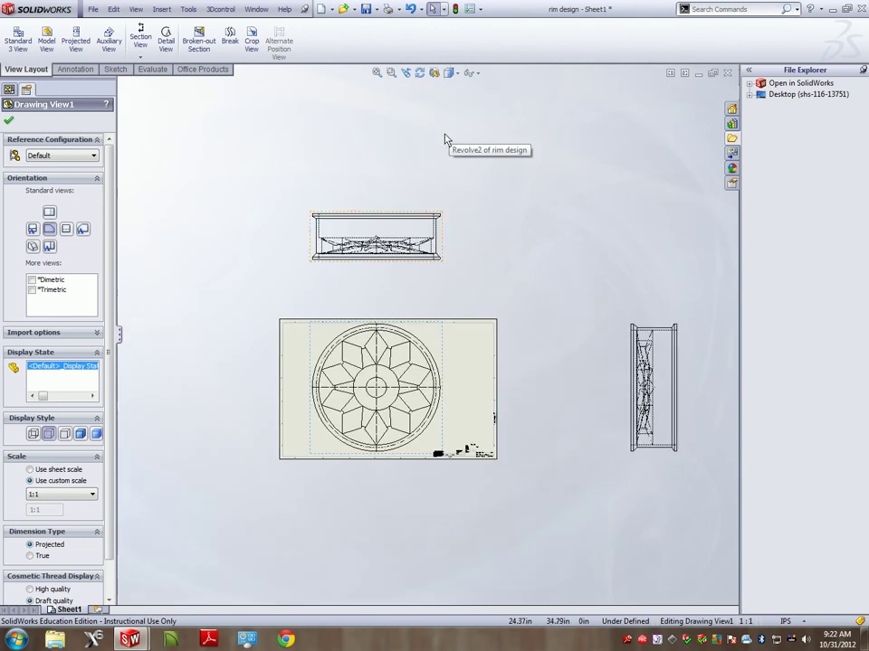
{"action": "scroll", "coordinate": [377, 237], "scroll_direction": "down", "scroll_amount": 8}
{"action": "scroll", "coordinate": [442, 353], "scroll_direction": "up", "scroll_amount": 4}
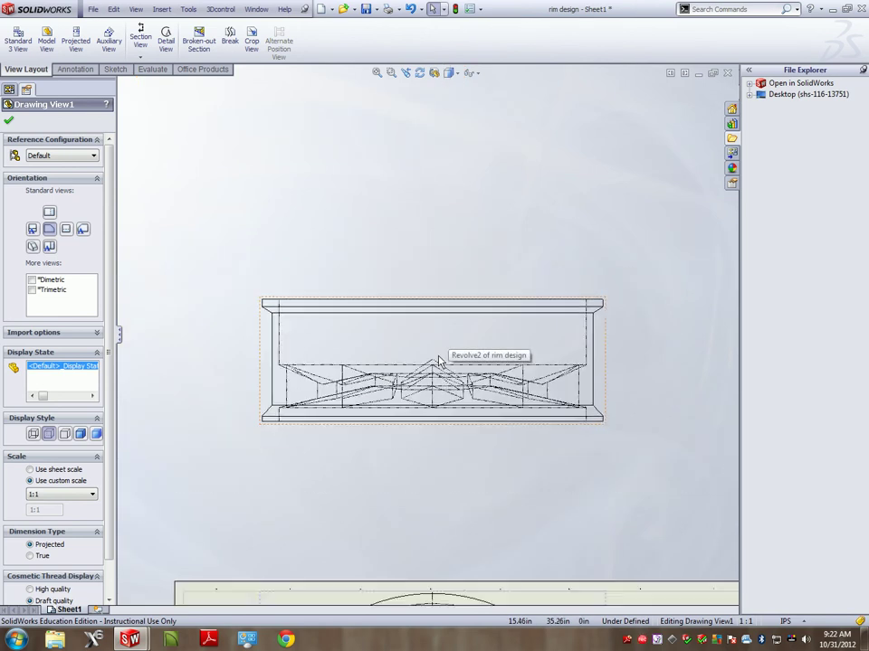
{"action": "scroll", "coordinate": [443, 355], "scroll_direction": "up", "scroll_amount": 4}
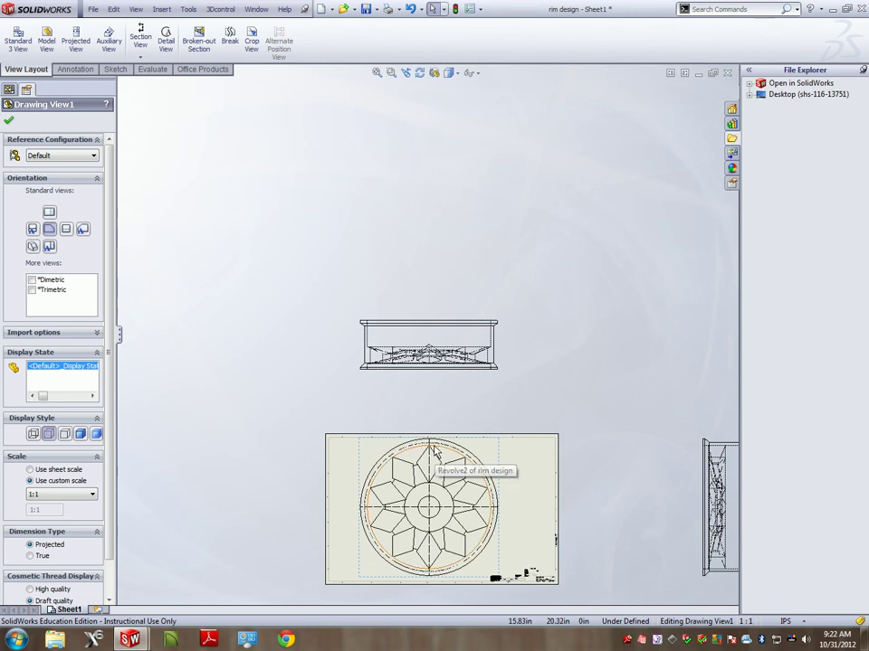
{"action": "scroll", "coordinate": [428, 335], "scroll_direction": "up", "scroll_amount": 2}
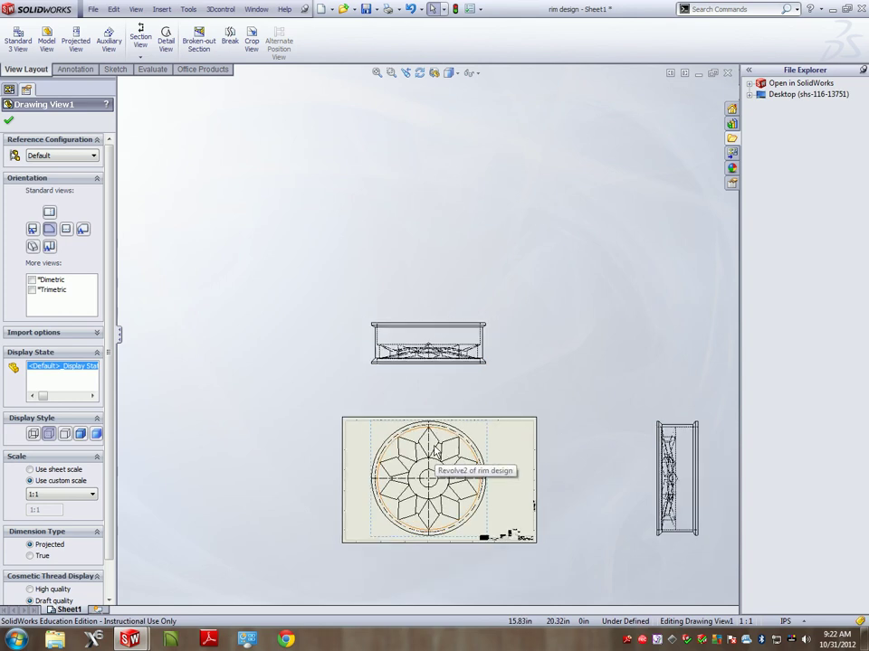
Step: Set the front view to a 1:2 scale and drag the front, top and right views inside the border
{"action": "left_click", "coordinate": [92, 494]}
{"action": "left_click", "coordinate": [80, 522]}
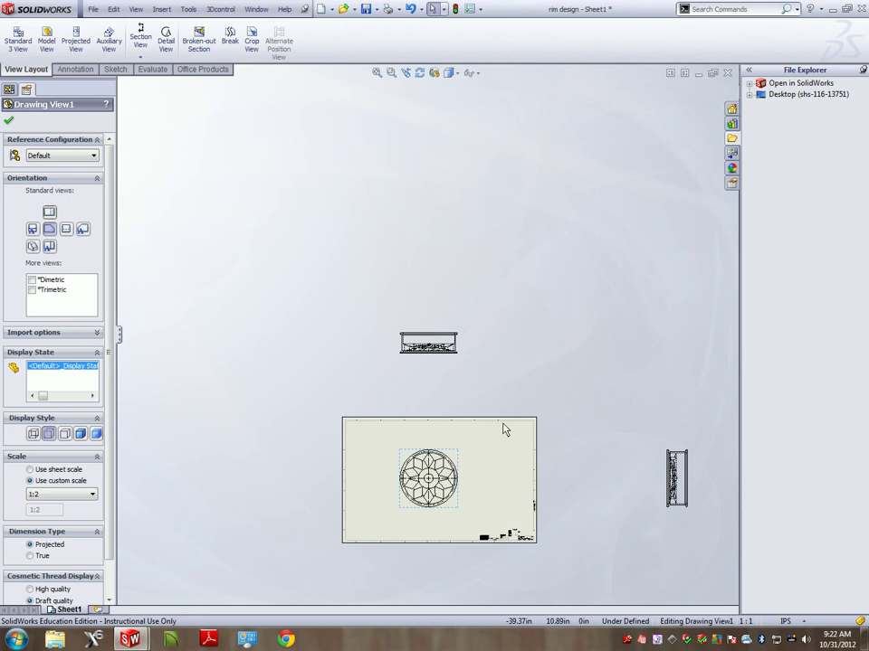
{"action": "left_click_drag", "start_coordinate": [449, 452], "coordinate": [406, 478]}
{"action": "left_click_drag", "start_coordinate": [413, 345], "coordinate": [423, 437]}
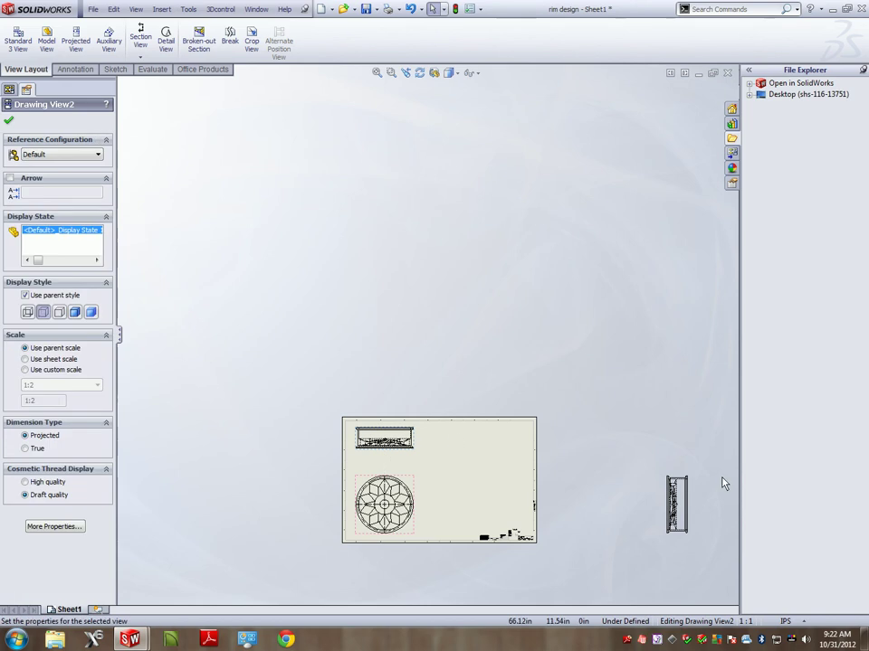
{"action": "left_click_drag", "start_coordinate": [681, 489], "coordinate": [484, 465]}
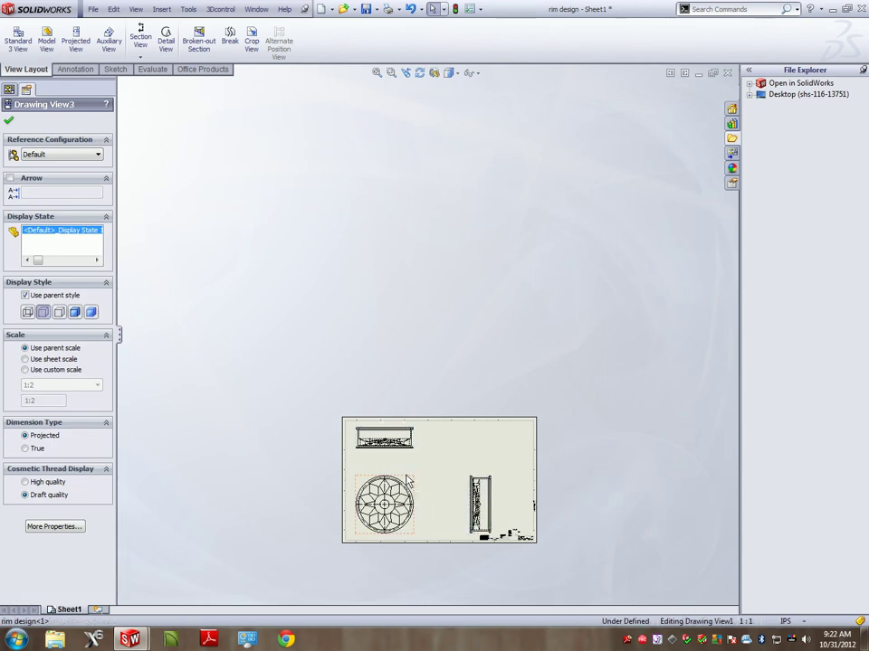
{"action": "left_click_drag", "start_coordinate": [407, 481], "coordinate": [409, 474]}
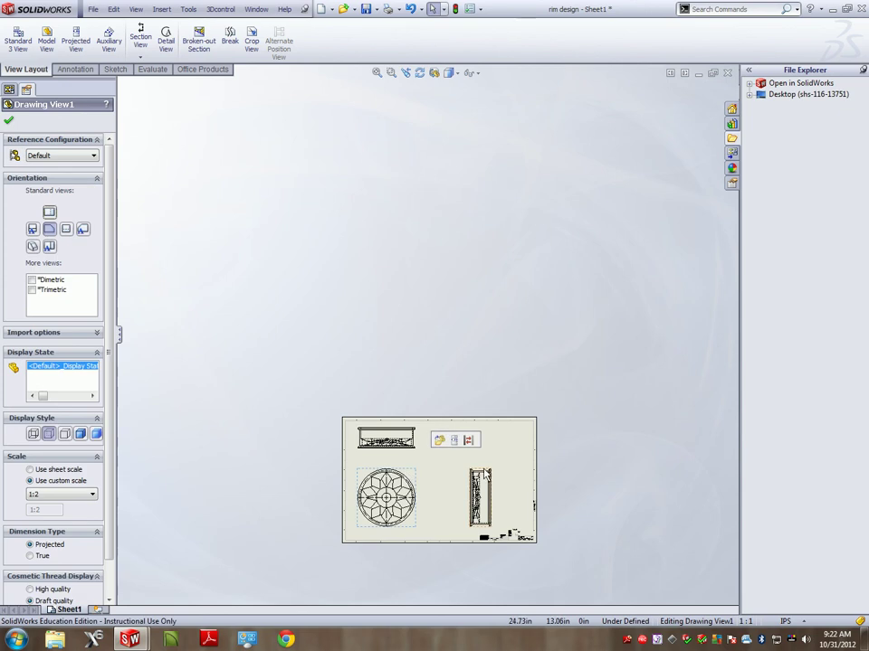
{"action": "scroll", "coordinate": [489, 531], "scroll_direction": "down", "scroll_amount": 3}
{"action": "left_click", "coordinate": [448, 364]}
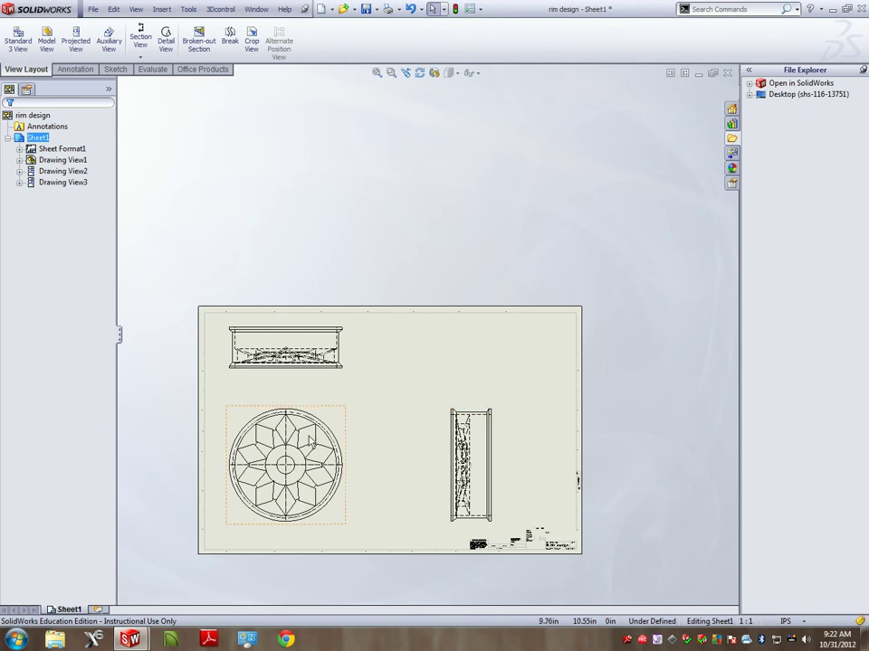
Step: With Smart Dimension, place an R3.60 radius on the front view's hub arc, up and to the right
{"action": "left_click", "coordinate": [77, 70]}
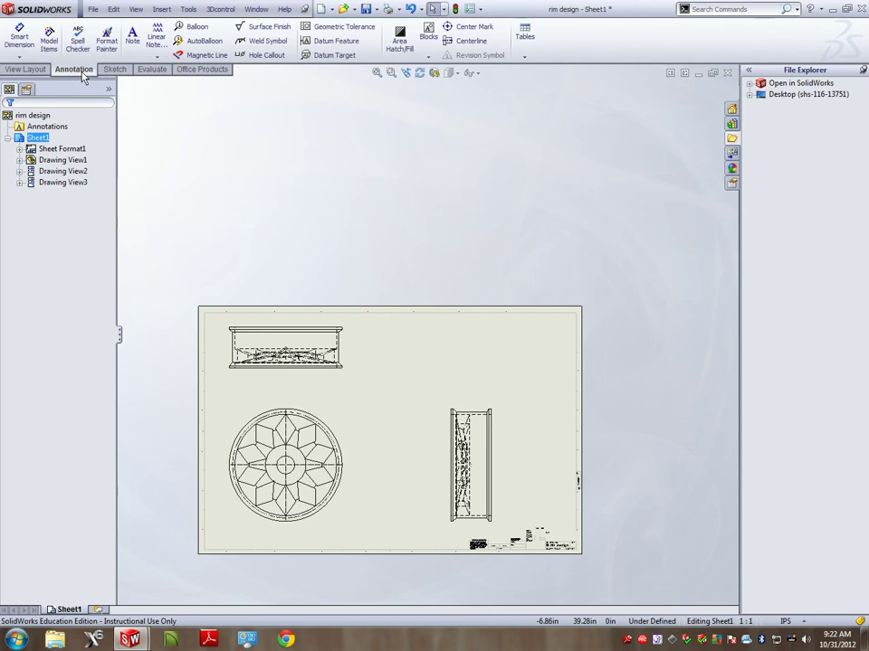
{"action": "left_click", "coordinate": [19, 36]}
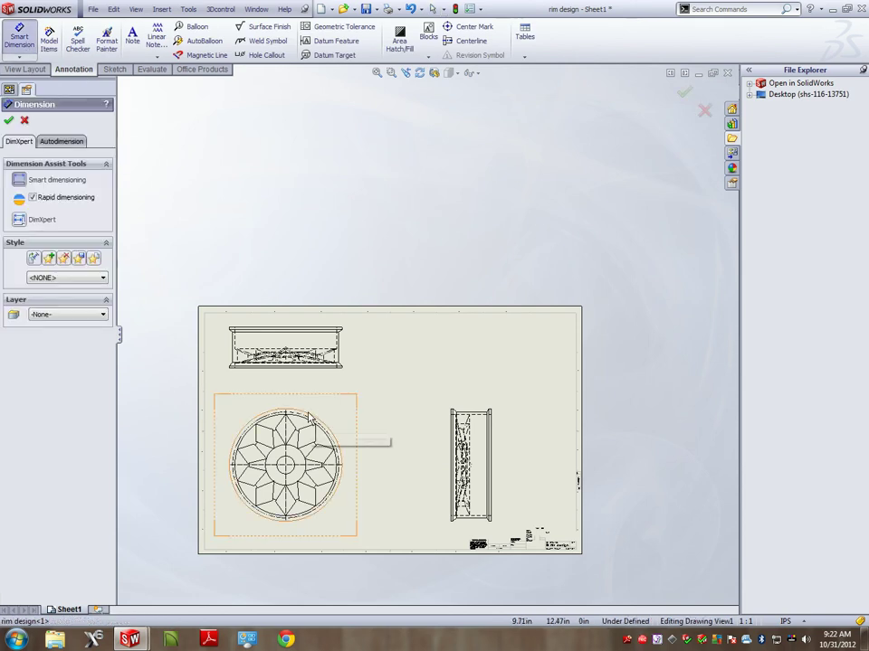
{"action": "left_click", "coordinate": [300, 410]}
{"action": "scroll", "coordinate": [321, 412], "scroll_direction": "down", "scroll_amount": 5}
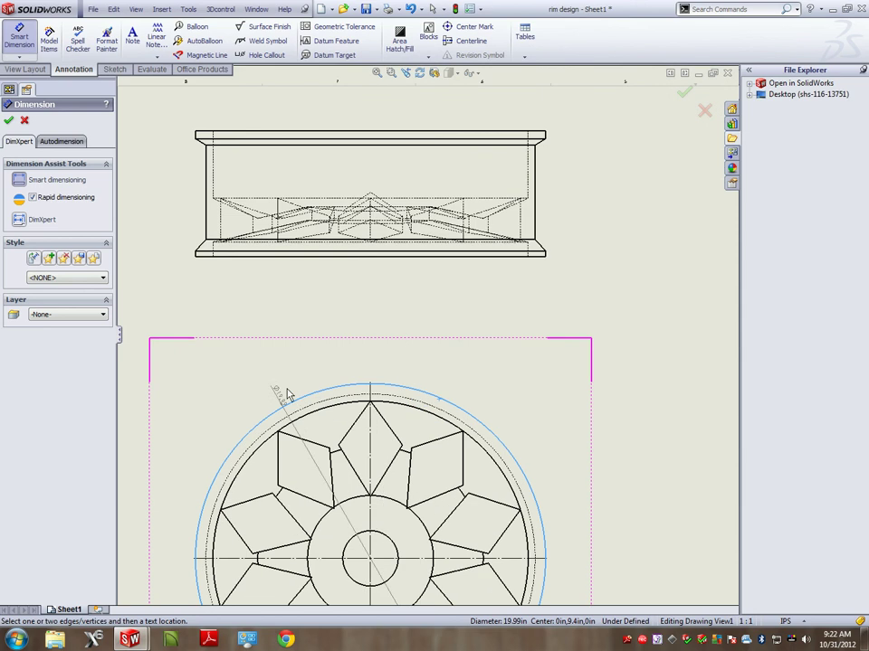
{"action": "key", "text": "Escape"}
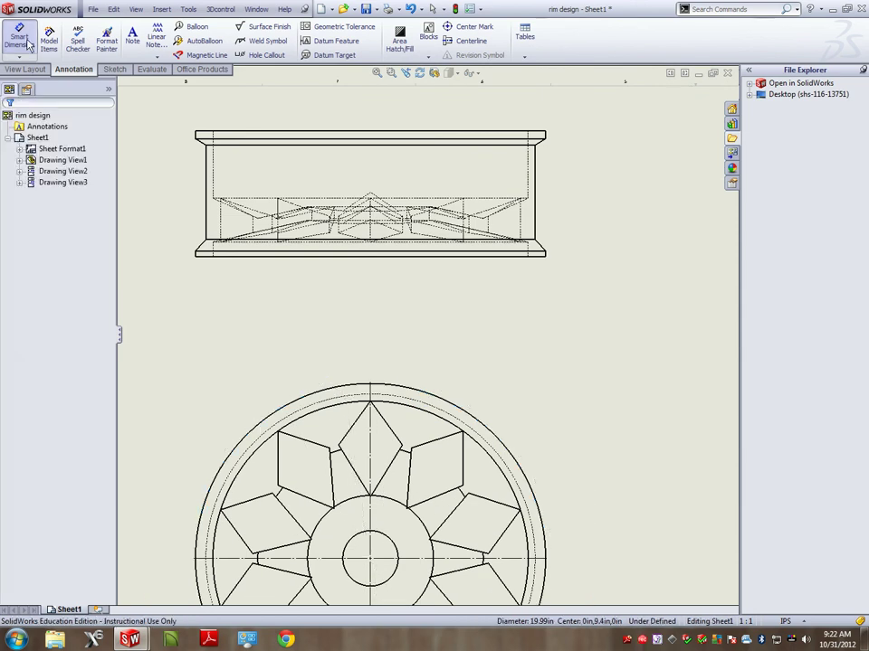
{"action": "left_click", "coordinate": [392, 503]}
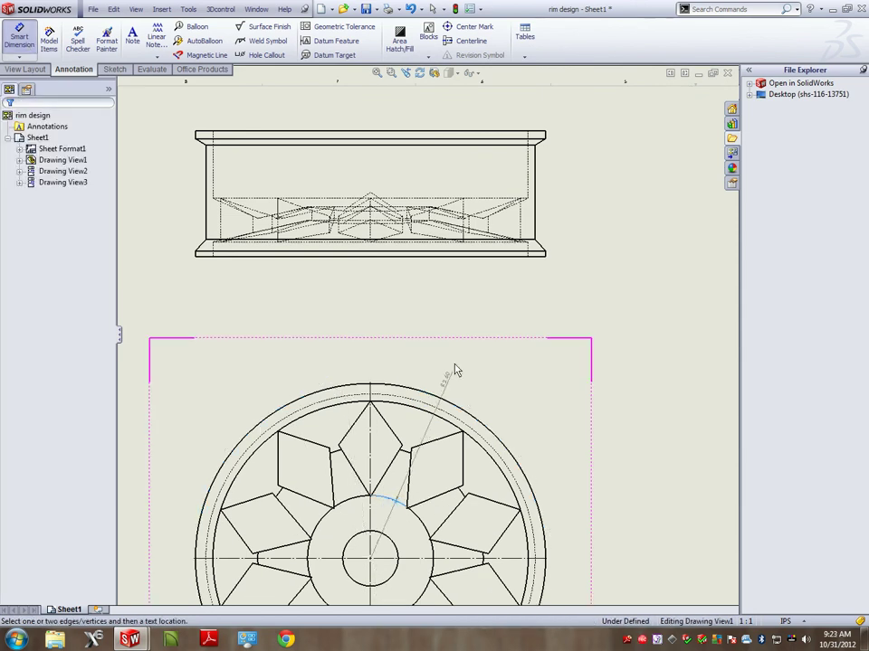
{"action": "left_click", "coordinate": [554, 394]}
{"action": "scroll", "coordinate": [553, 393], "scroll_direction": "down", "scroll_amount": 5}
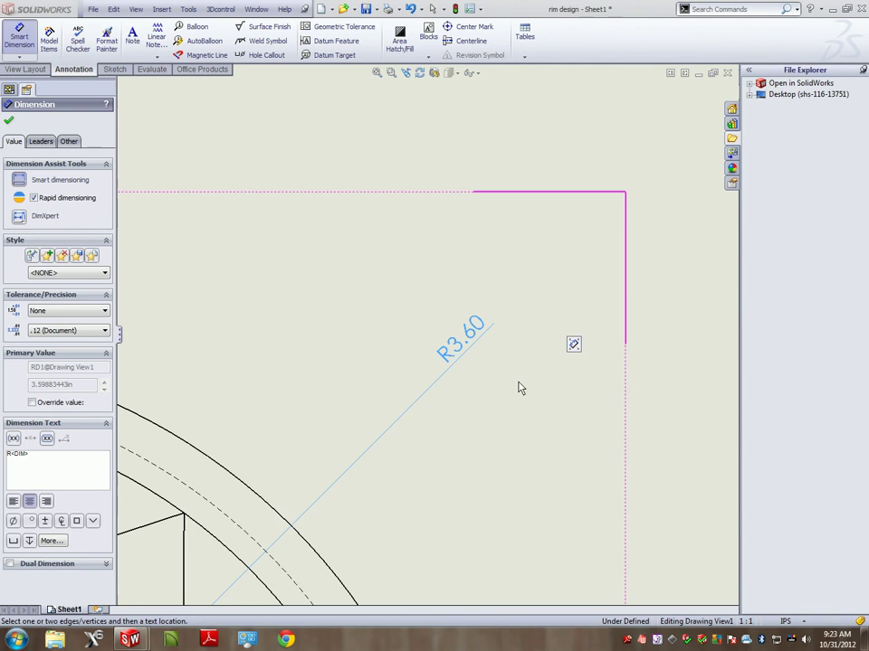
{"action": "scroll", "coordinate": [307, 517], "scroll_direction": "up", "scroll_amount": 3}
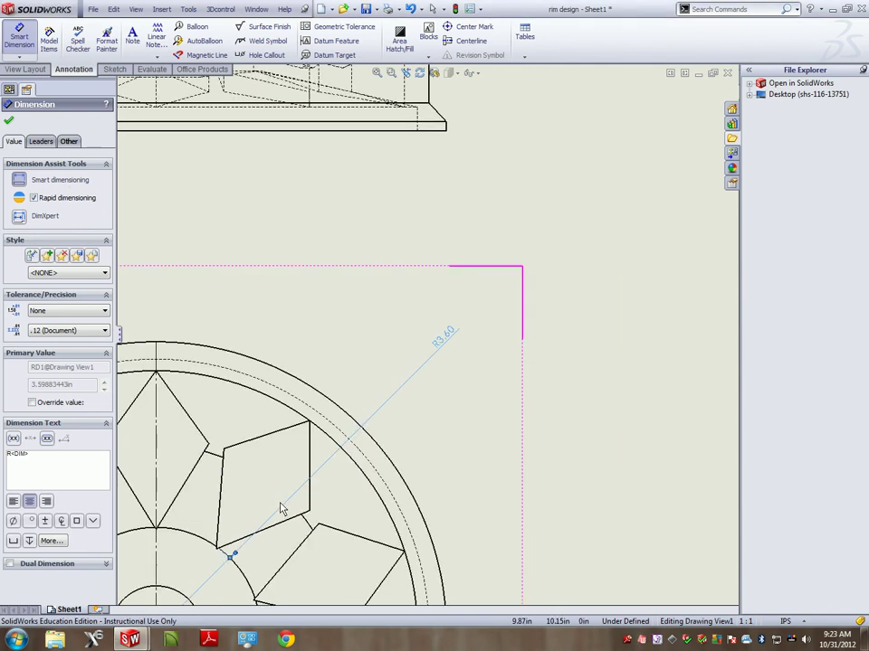
Step: Dimension the rim's outer circle as Ø19.99, placed above the front view
{"action": "left_click", "coordinate": [331, 407]}
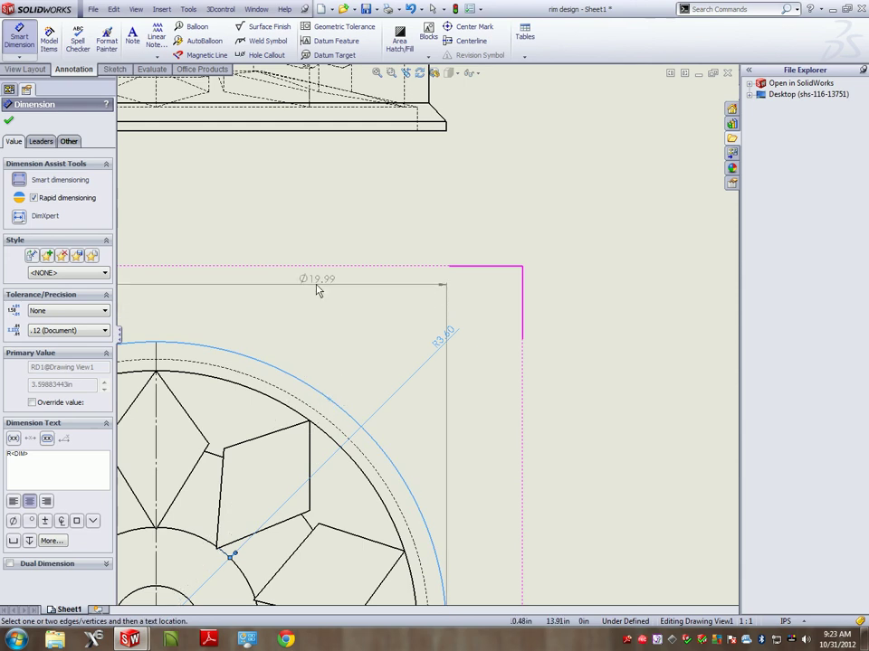
{"action": "left_click", "coordinate": [229, 234]}
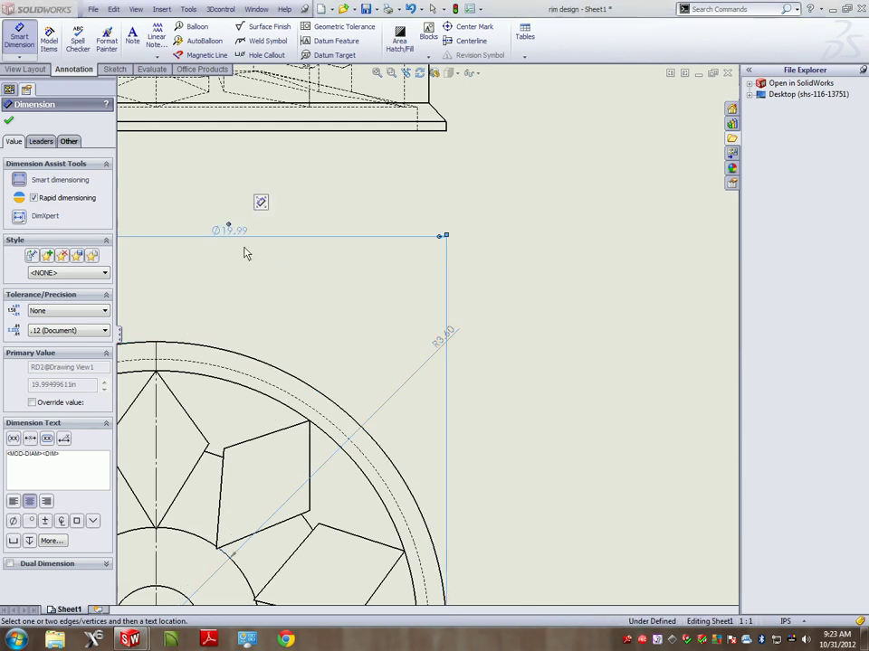
{"action": "scroll", "coordinate": [245, 253], "scroll_direction": "down", "scroll_amount": 1}
{"action": "scroll", "coordinate": [285, 295], "scroll_direction": "up", "scroll_amount": 3}
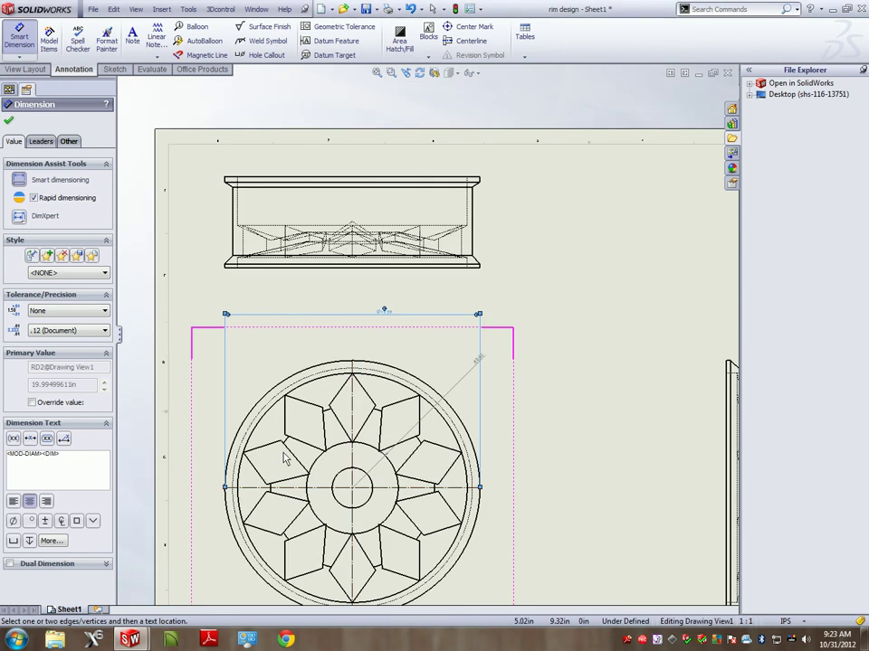
Step: Slide the R3.60 radius text inward along its leader
{"action": "scroll", "coordinate": [387, 316], "scroll_direction": "down", "scroll_amount": 8}
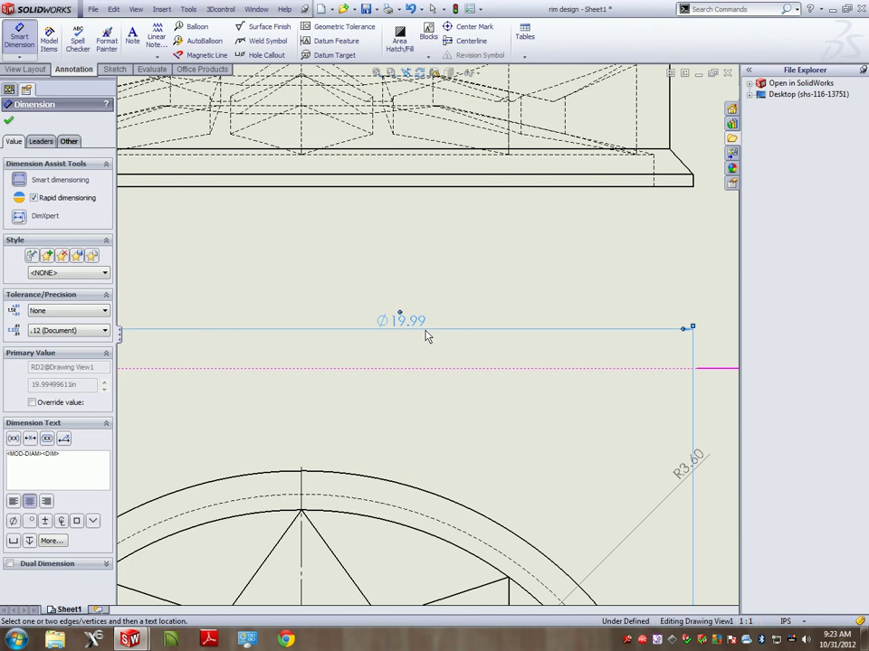
{"action": "scroll", "coordinate": [416, 355], "scroll_direction": "up", "scroll_amount": 2}
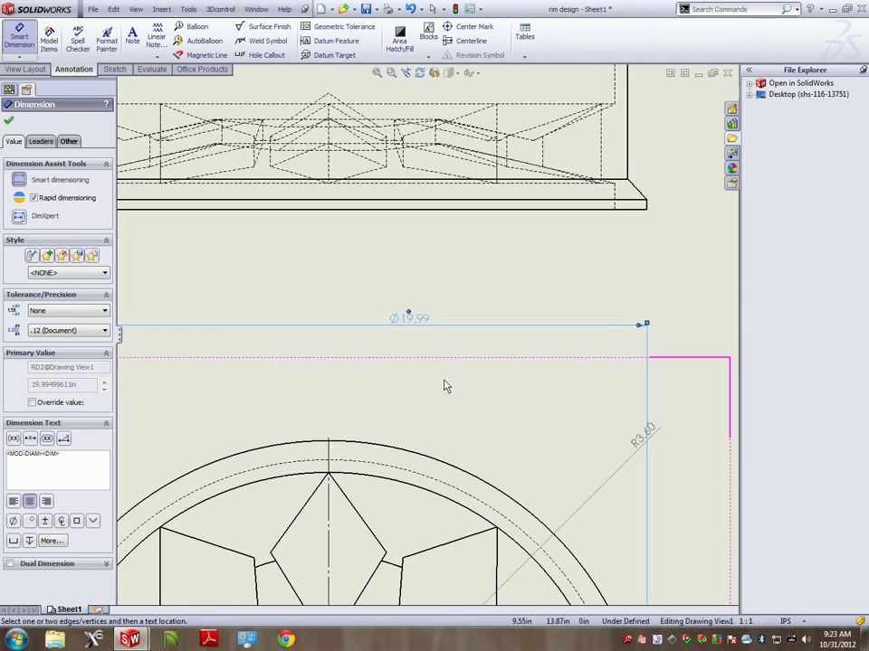
{"action": "scroll", "coordinate": [441, 391], "scroll_direction": "up", "scroll_amount": 2}
{"action": "scroll", "coordinate": [425, 333], "scroll_direction": "up", "scroll_amount": 2}
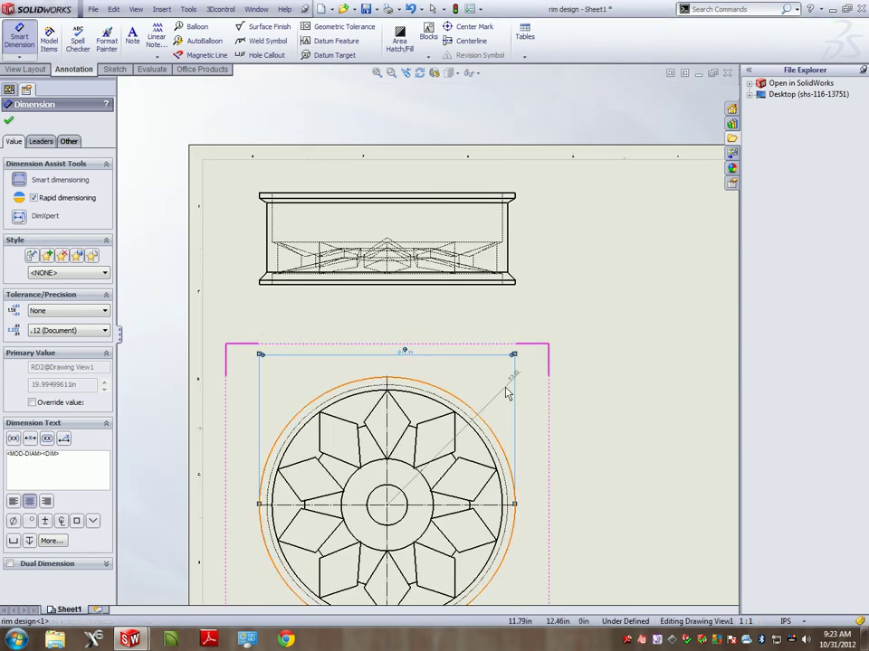
{"action": "left_click_drag", "start_coordinate": [515, 380], "coordinate": [486, 389]}
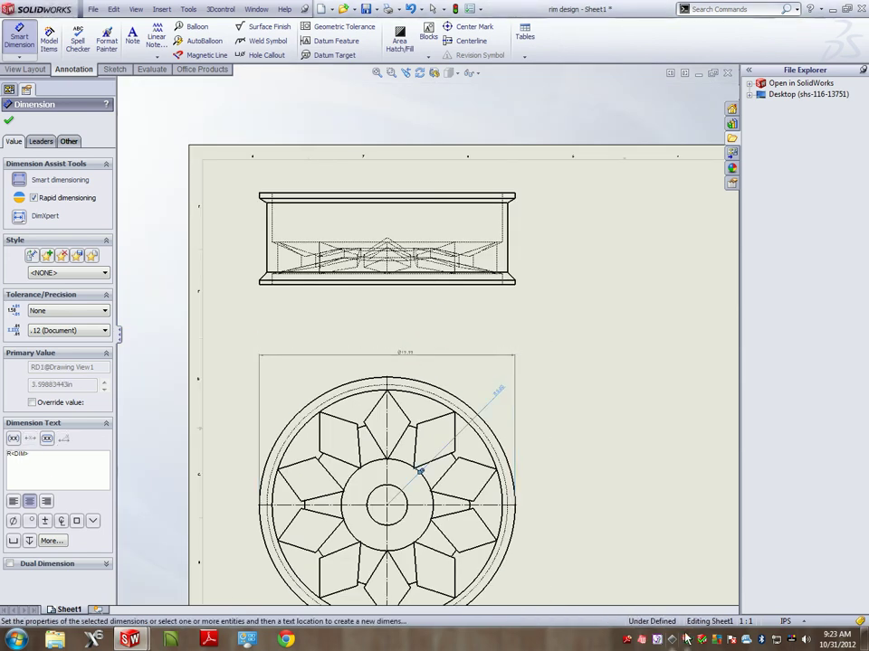